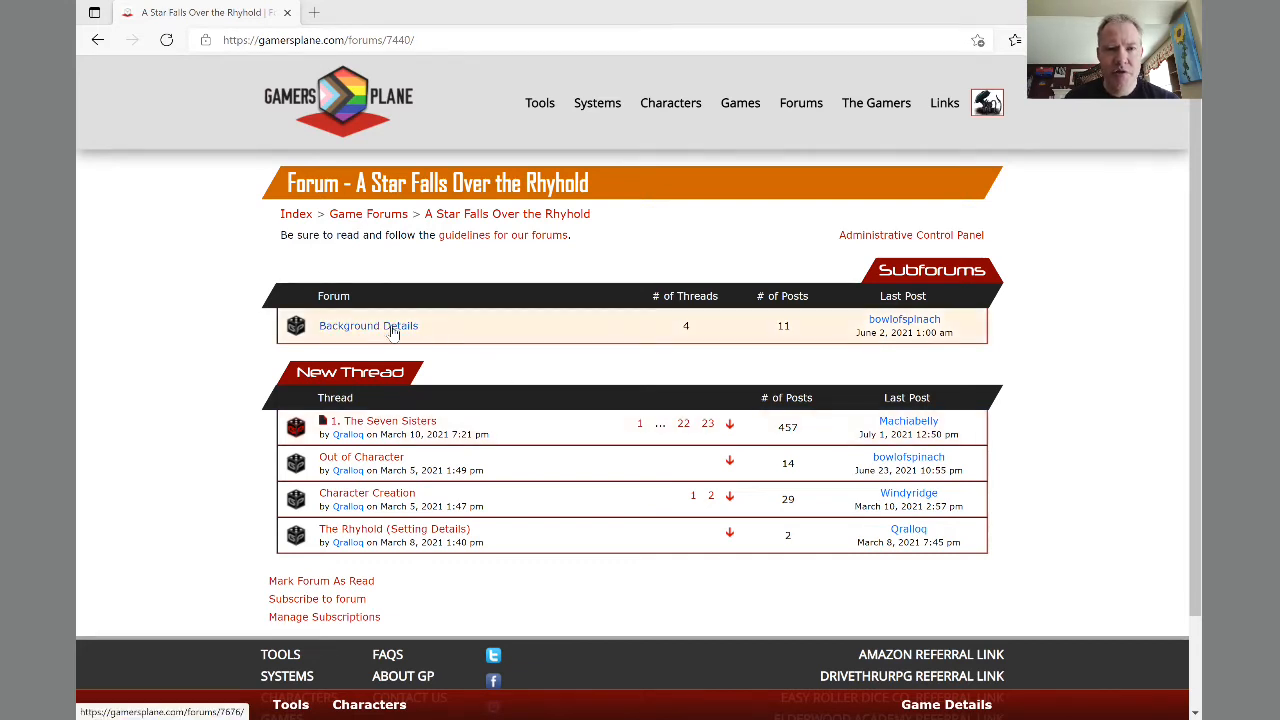
Step: Add a subforum named Test for GxP to the A Star Falls Over the Rhyhold forum
{"action": "left_click", "coordinate": [393, 328]}
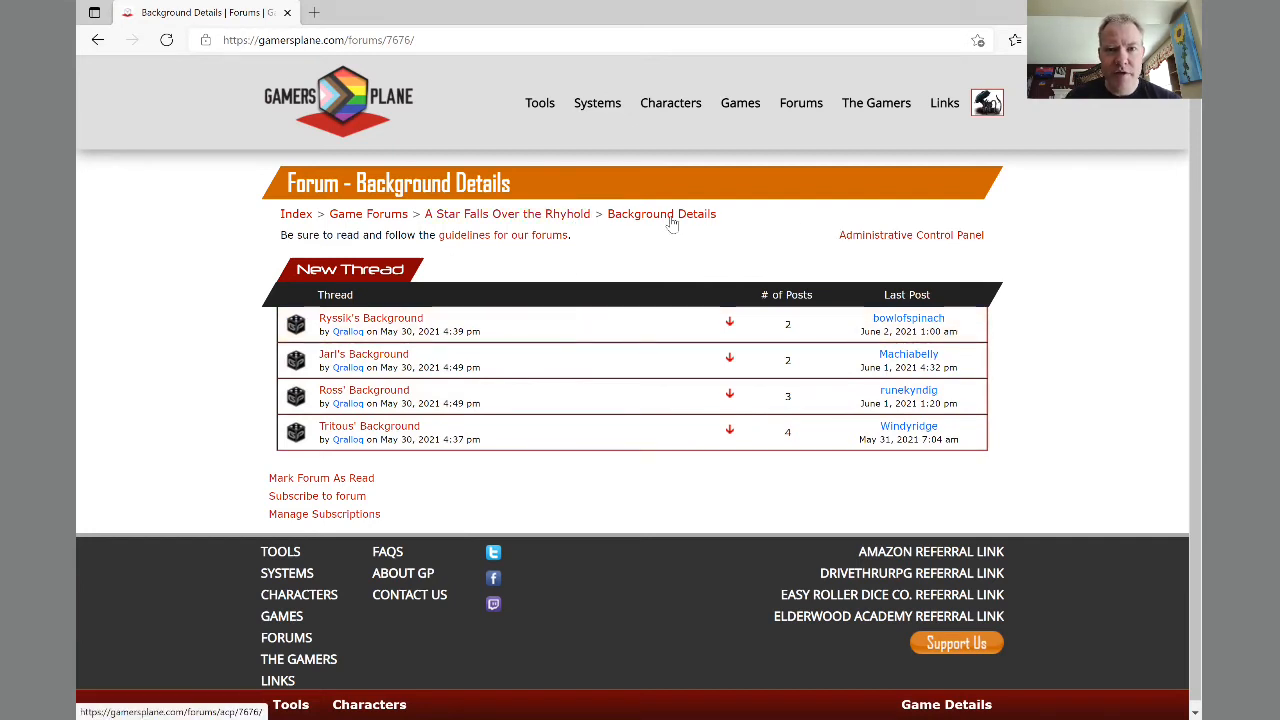
{"action": "left_click", "coordinate": [574, 217]}
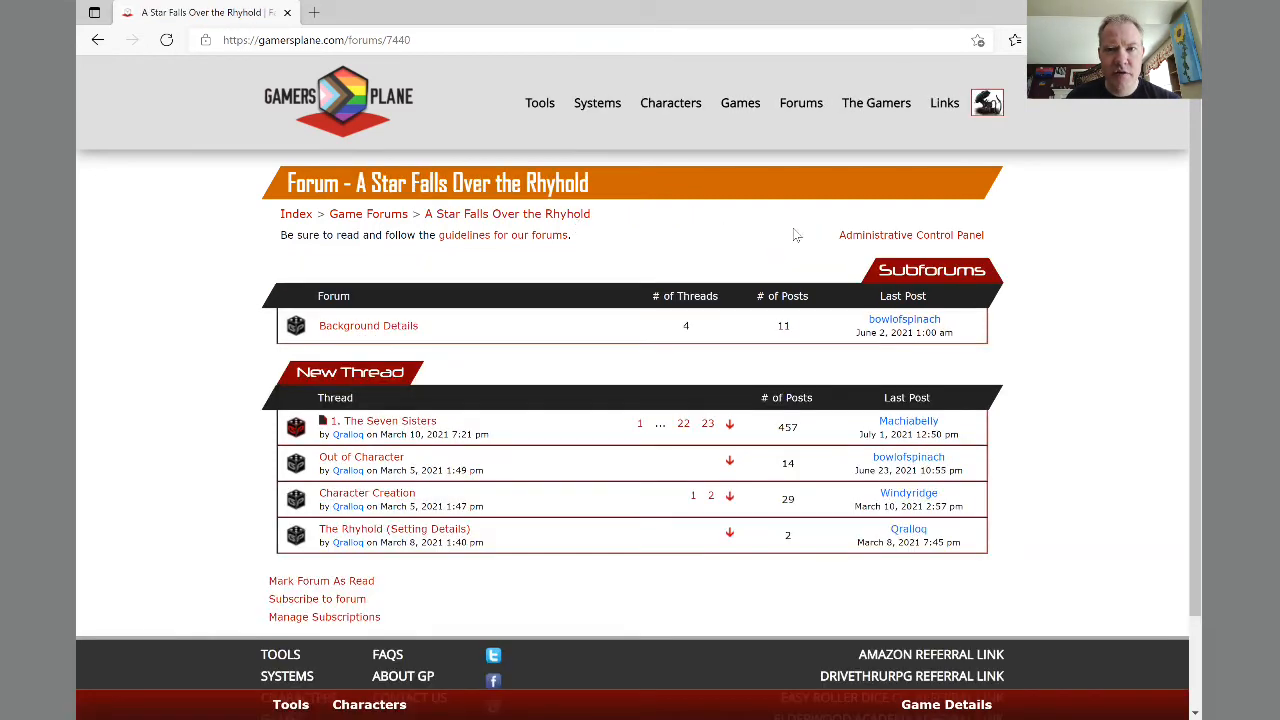
{"action": "left_click", "coordinate": [900, 237]}
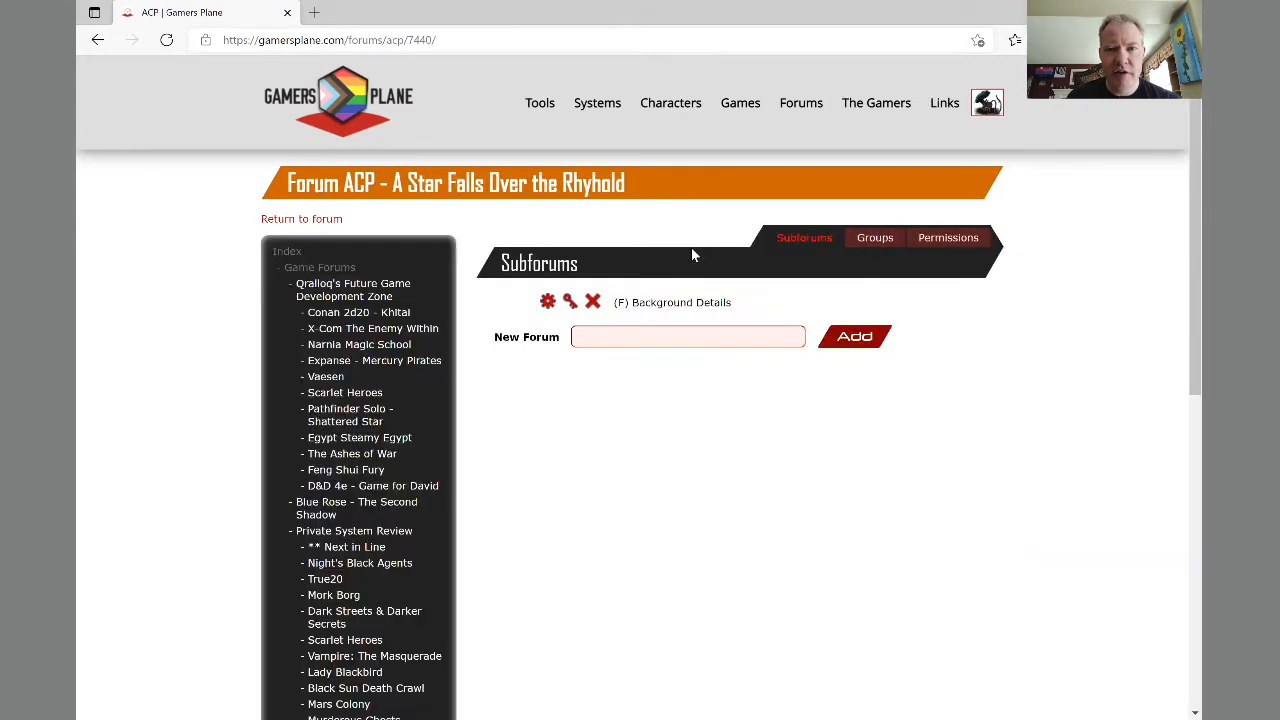
{"action": "left_click", "coordinate": [598, 336]}
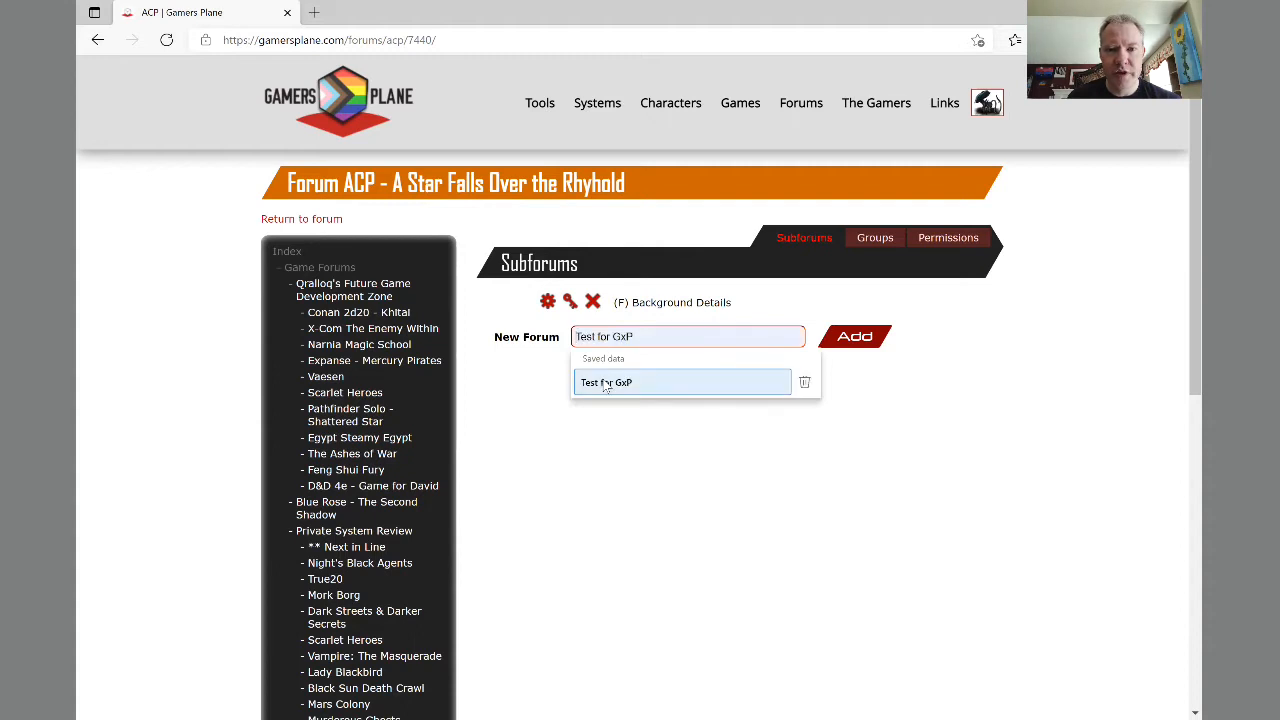
{"action": "left_click", "coordinate": [606, 383]}
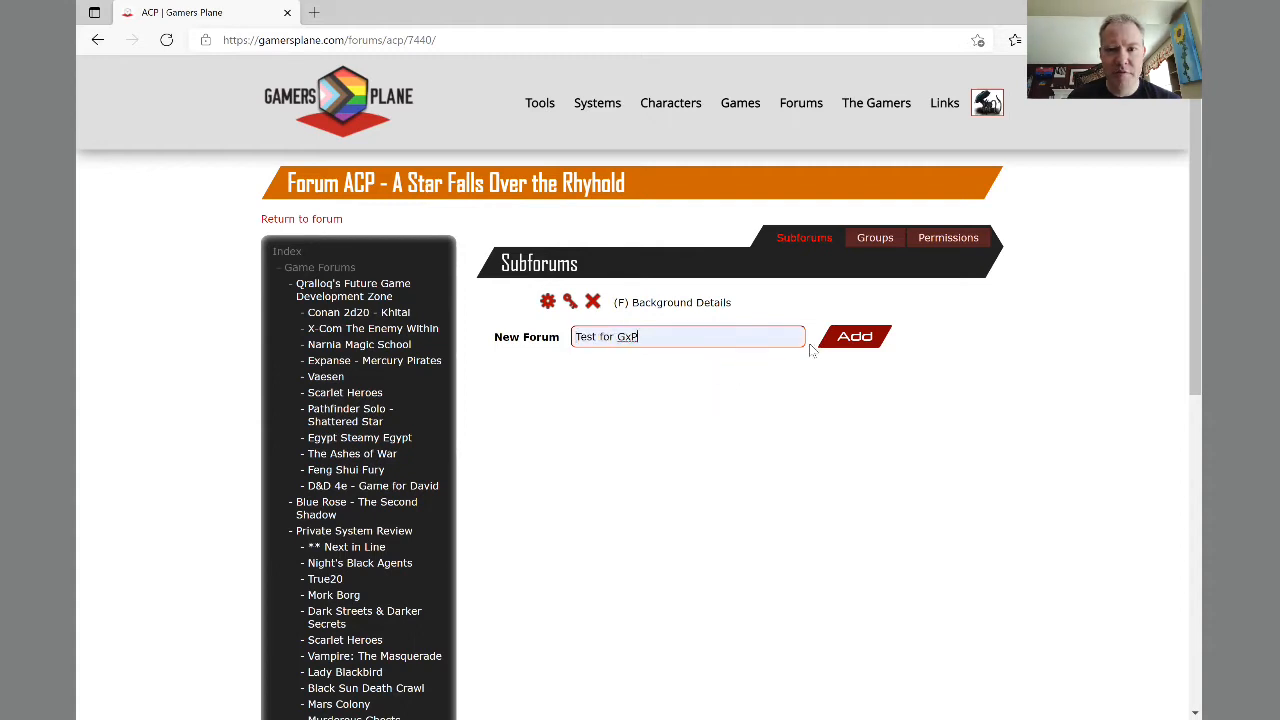
{"action": "left_click", "coordinate": [848, 340]}
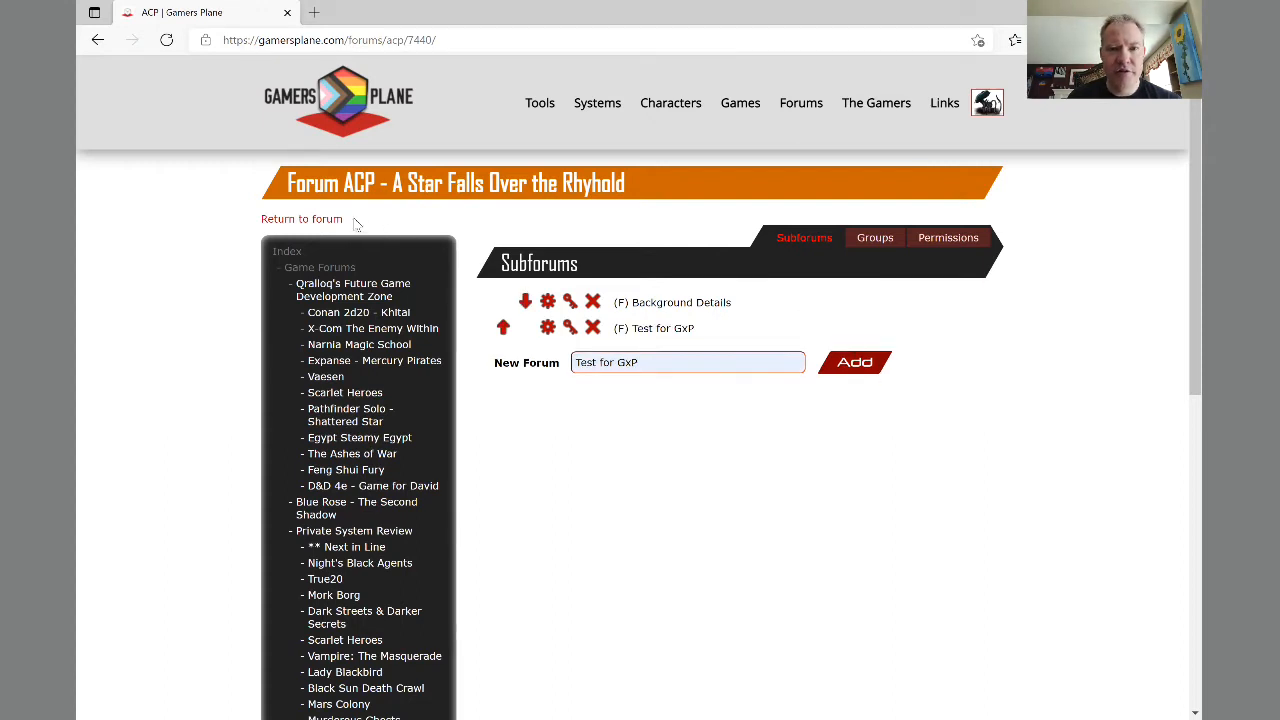
Step: Move the Test for GxP subforum above Background Details and back below it
{"action": "left_click", "coordinate": [503, 329]}
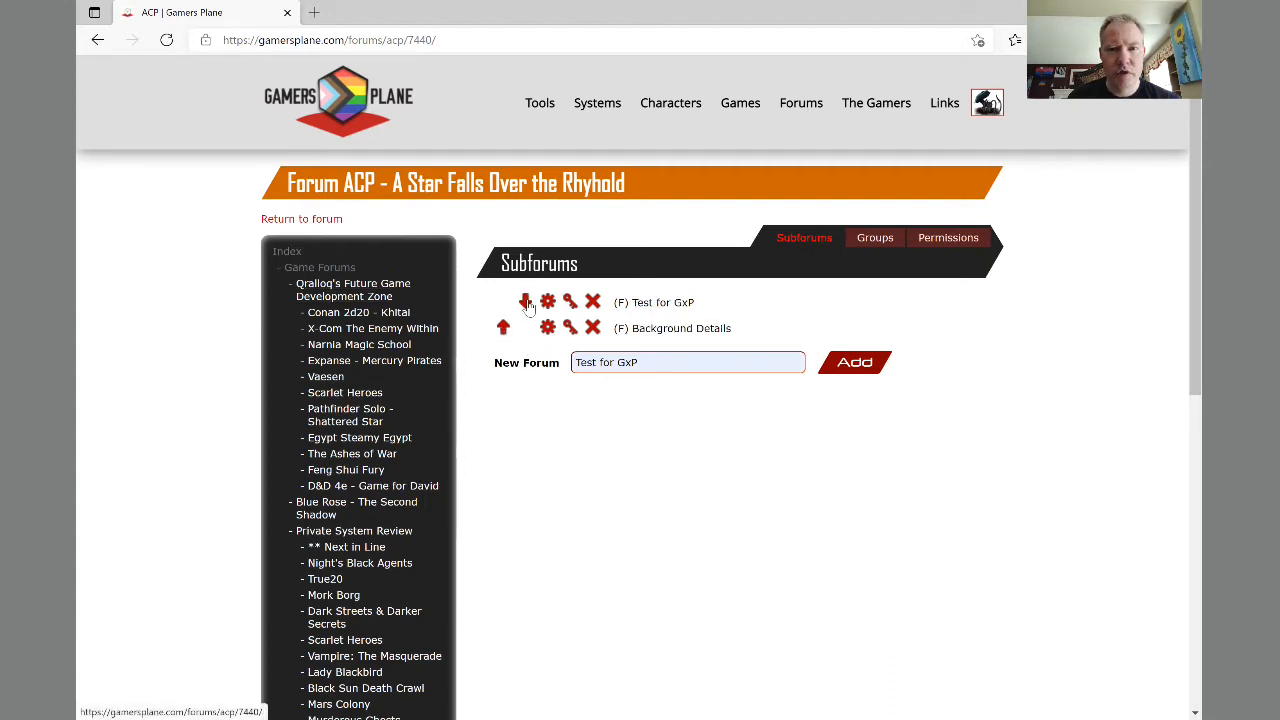
{"action": "left_click", "coordinate": [525, 302]}
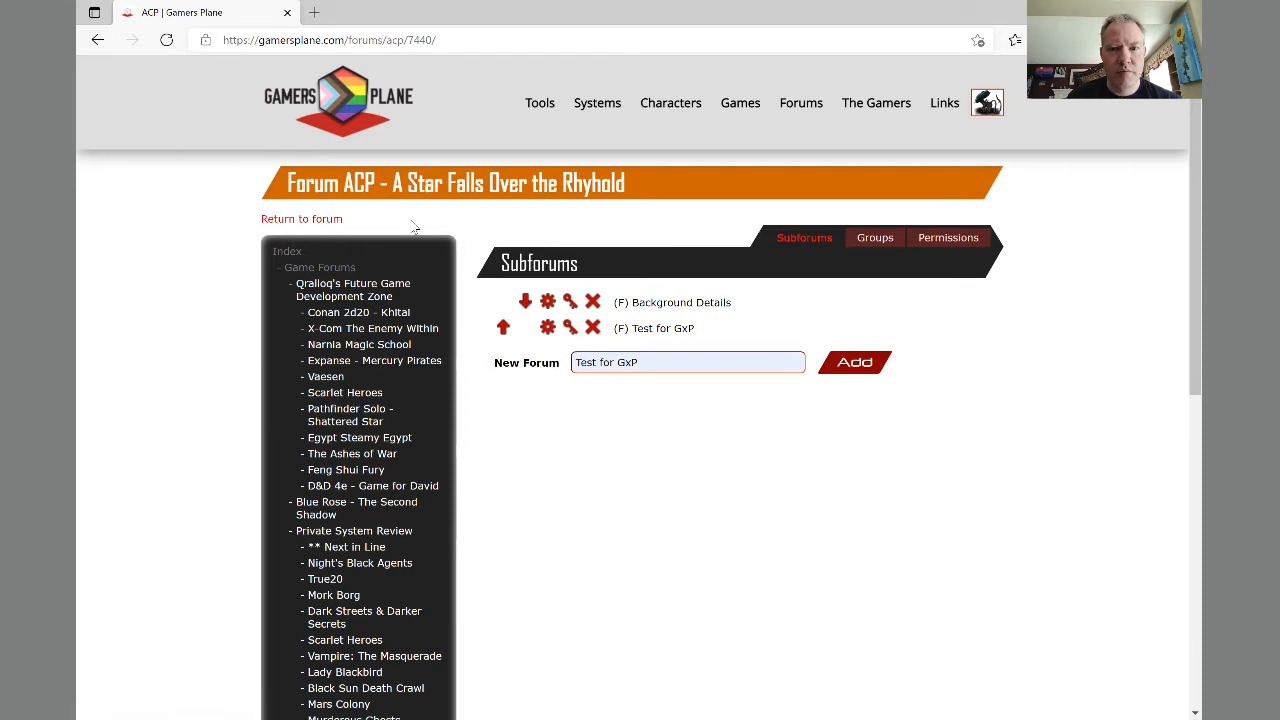
Step: View the Test for GxP subforum and its blank new-thread form, and return to the A Star Falls Over the Rhyhold forum
{"action": "left_click", "coordinate": [320, 219]}
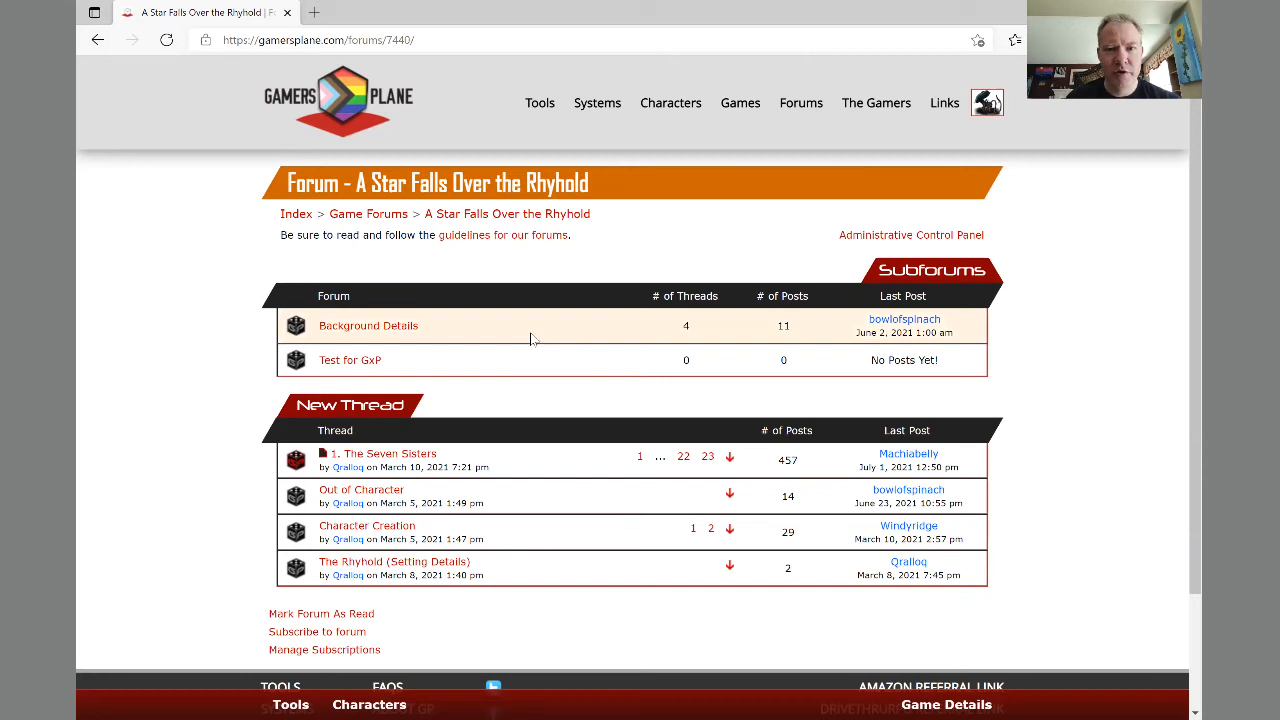
{"action": "left_click", "coordinate": [366, 362]}
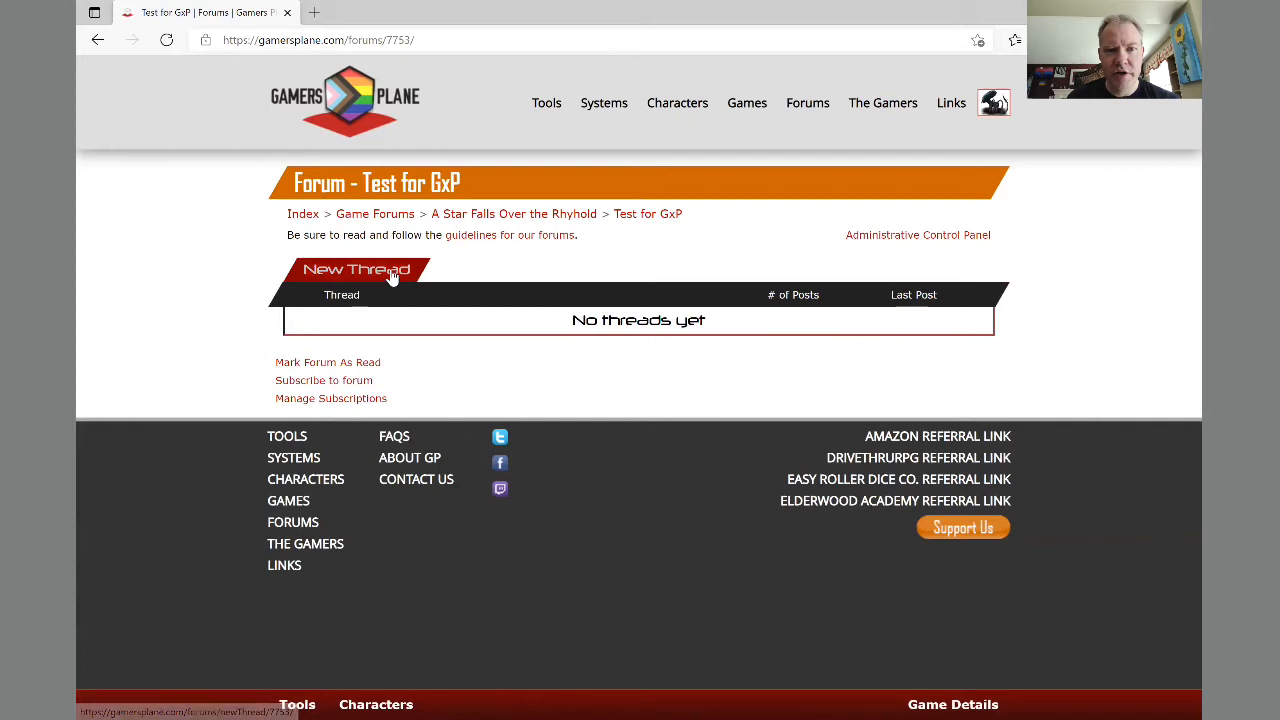
{"action": "left_click", "coordinate": [392, 277]}
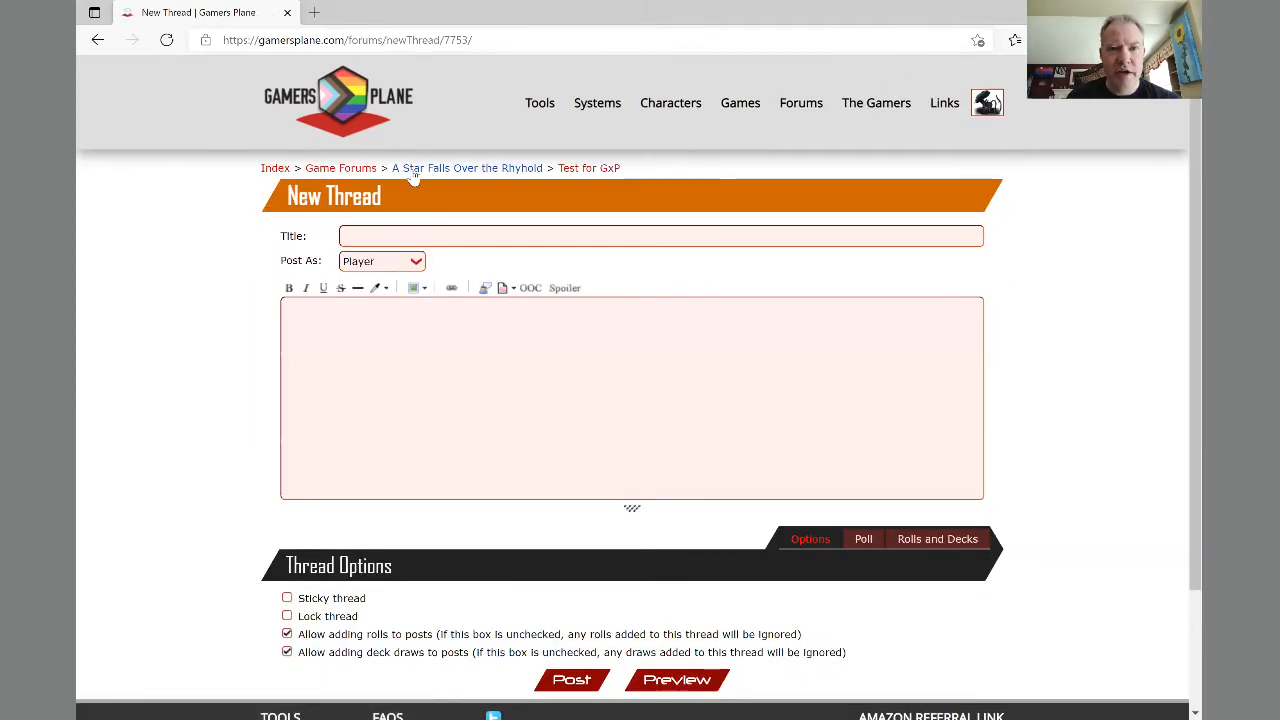
{"action": "left_click", "coordinate": [465, 167]}
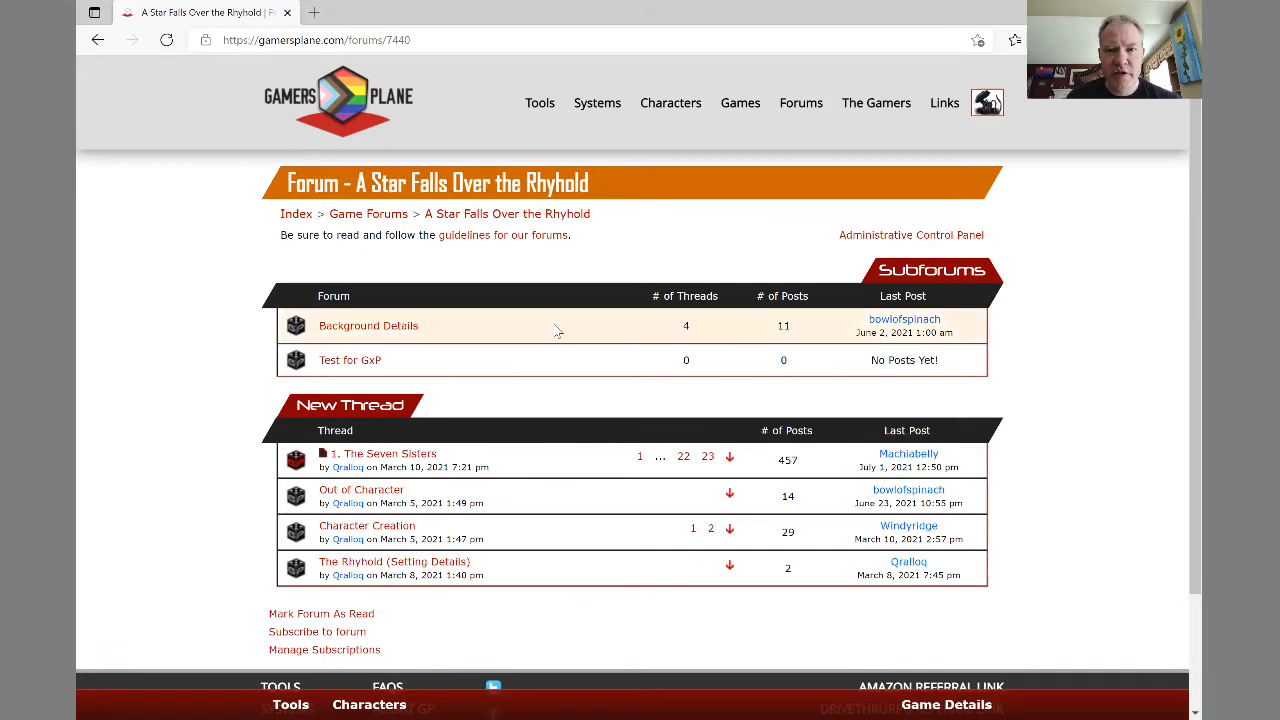
Step: Rename the Test for GxP subforum to Secret Test in the forum administration
{"action": "left_click", "coordinate": [893, 236]}
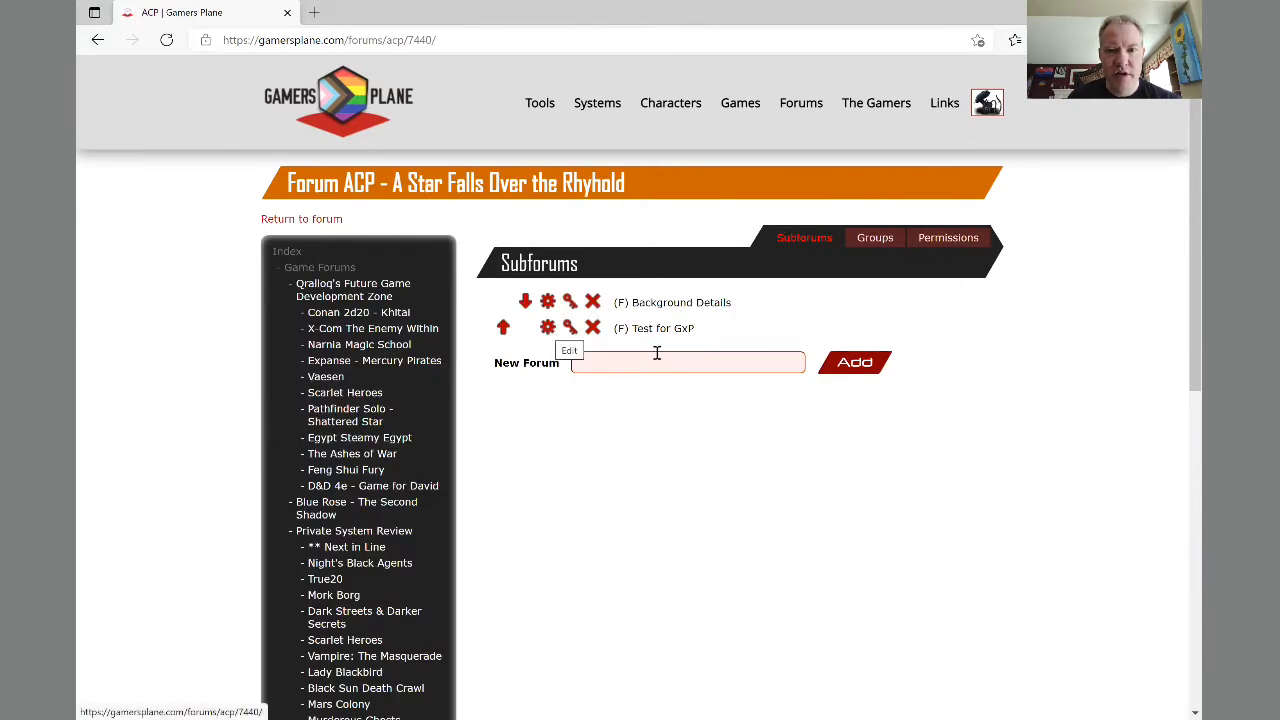
{"action": "left_click", "coordinate": [547, 330]}
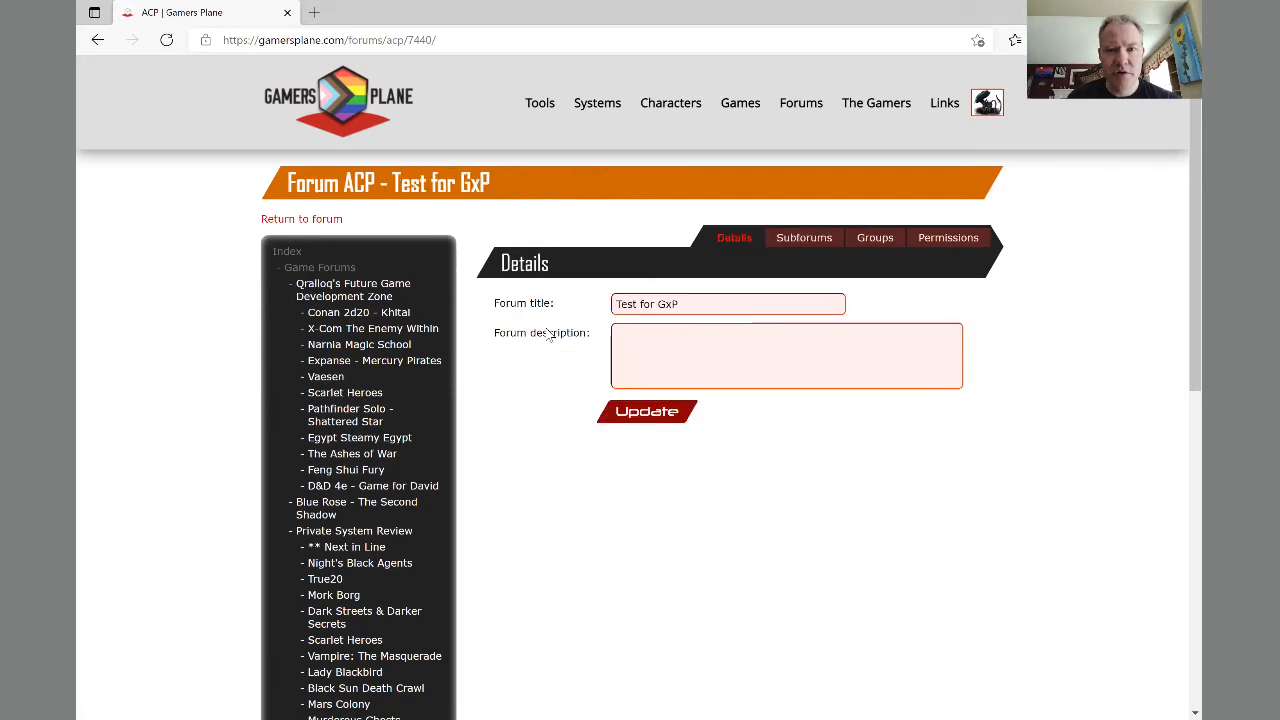
{"action": "left_click_drag", "start_coordinate": [691, 306], "coordinate": [605, 312]}
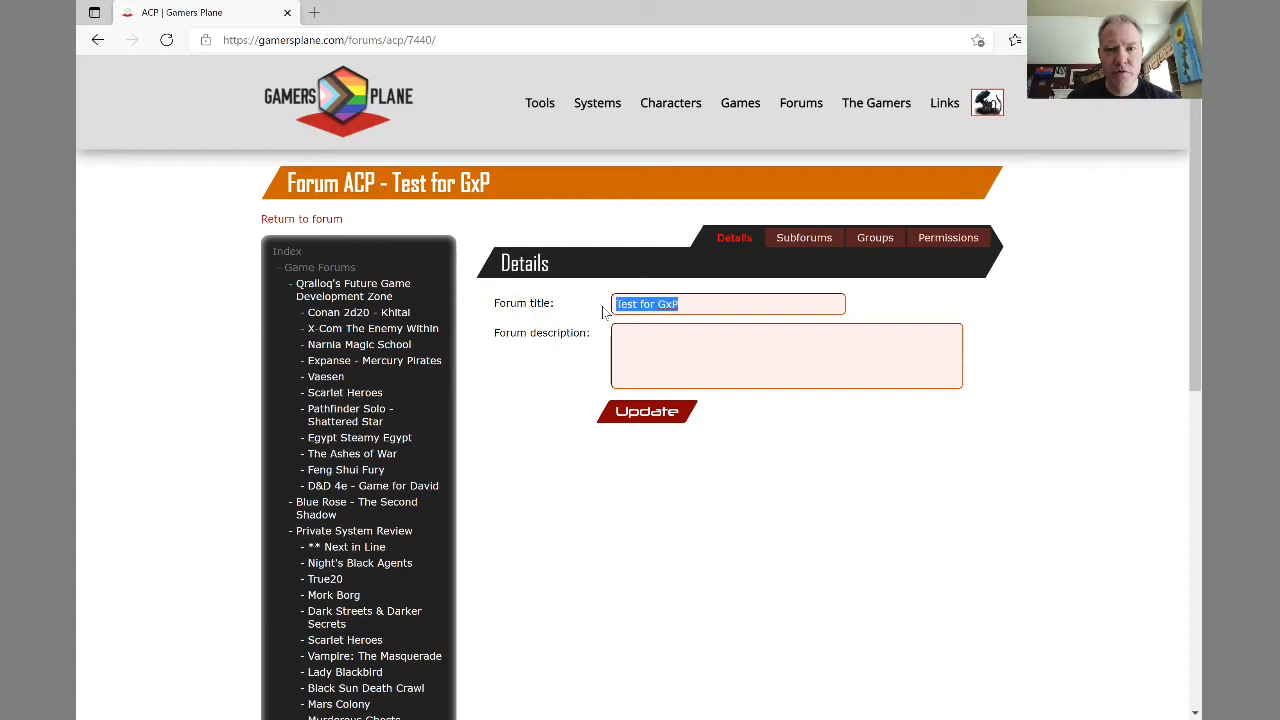
{"action": "type", "text": "Secre"}
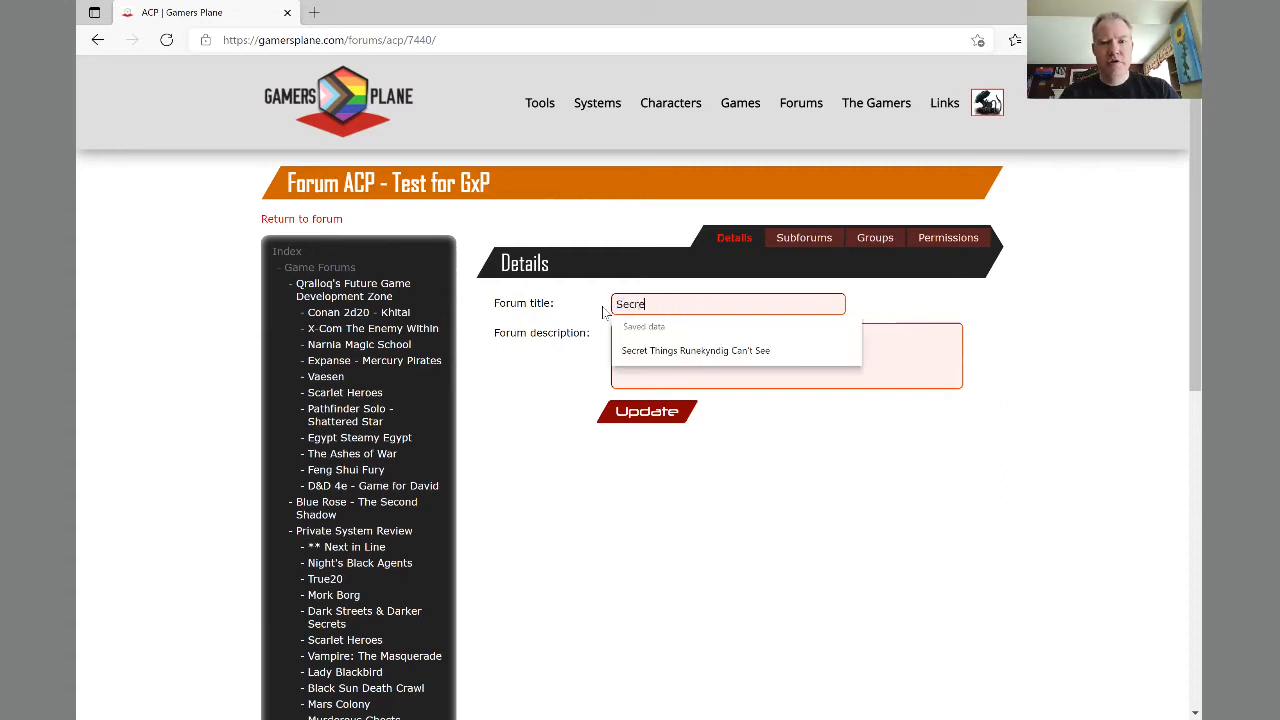
{"action": "type", "text": "t Test"}
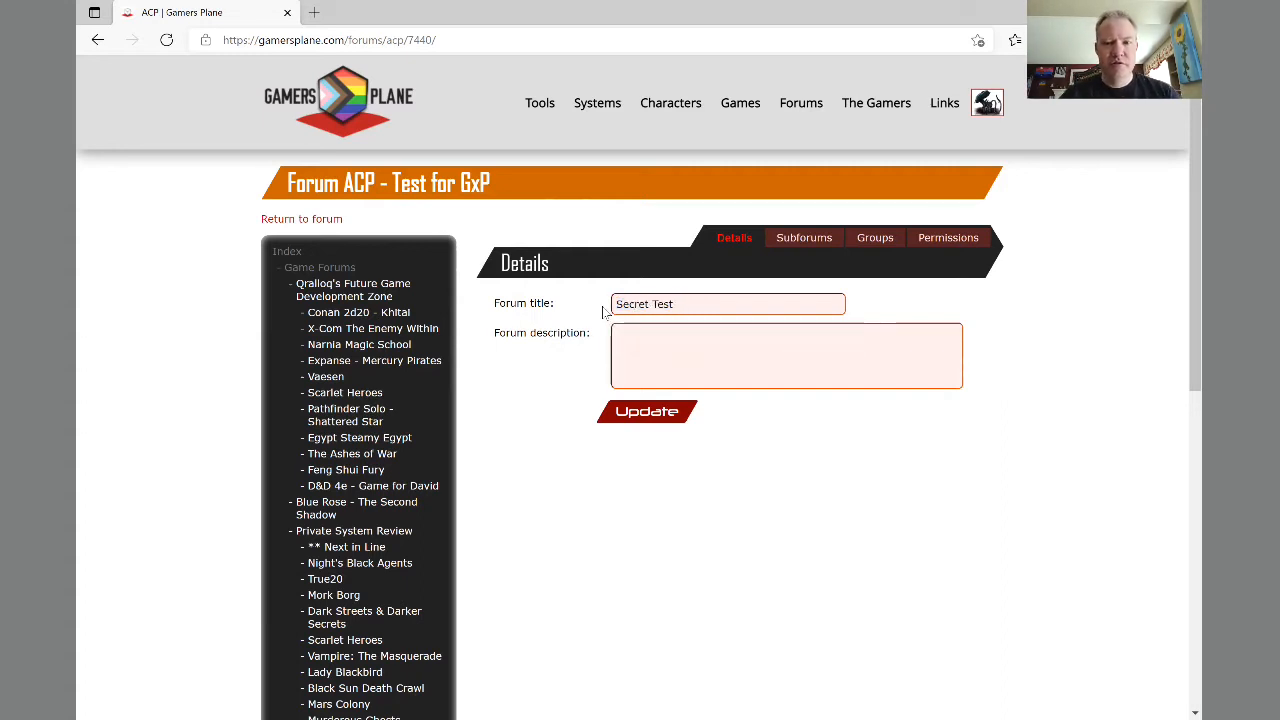
{"action": "left_click", "coordinate": [650, 424]}
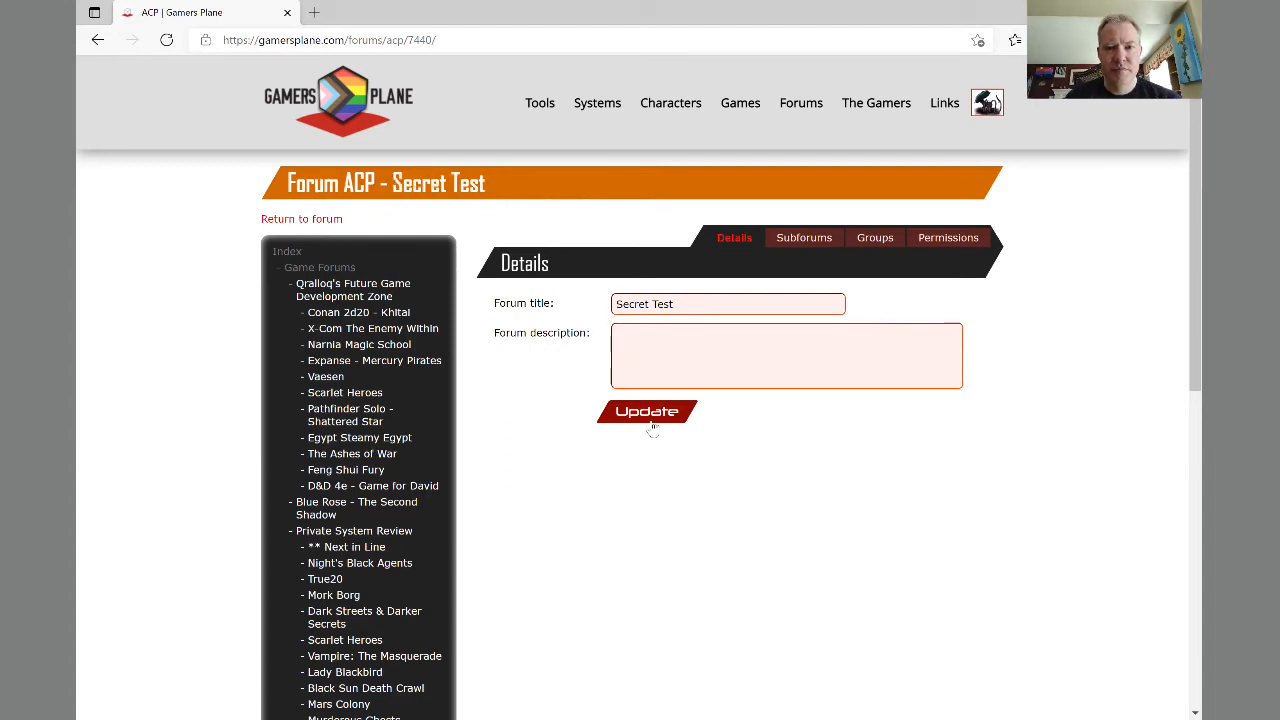
Step: View the Secret Test and Background Details subforums, returning to the parent game forum
{"action": "left_click", "coordinate": [318, 220]}
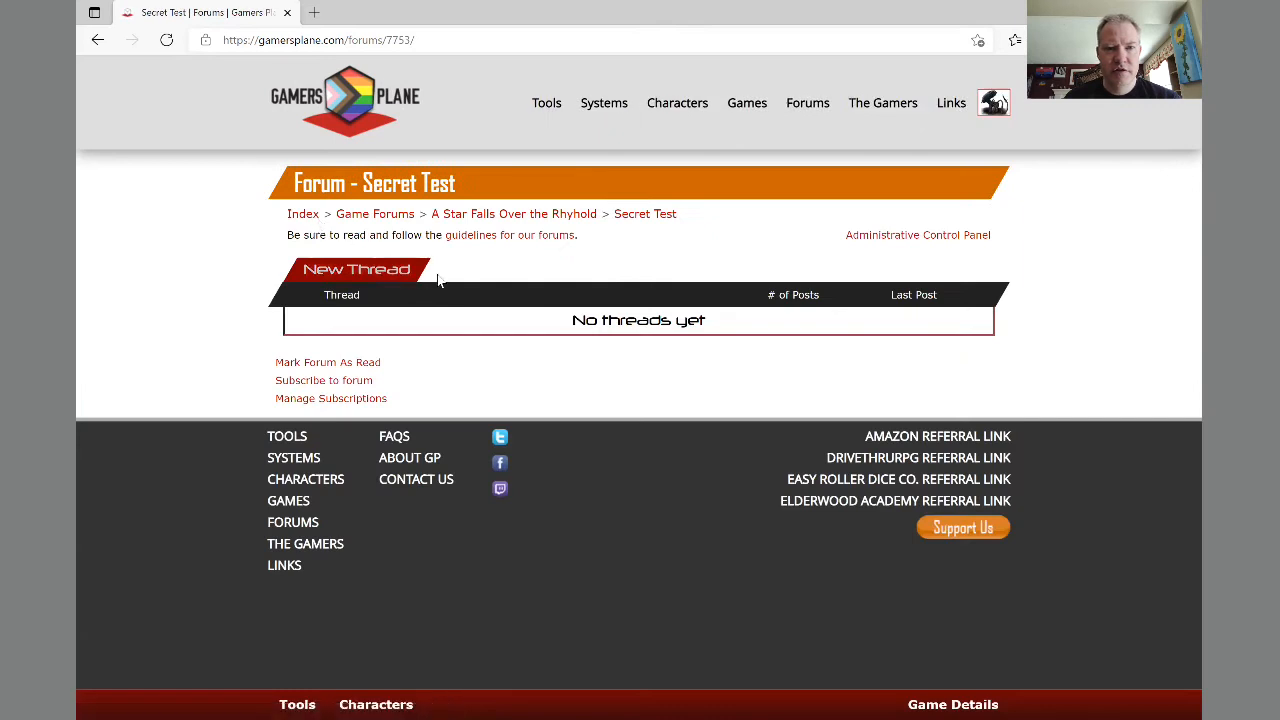
{"action": "left_click", "coordinate": [538, 215]}
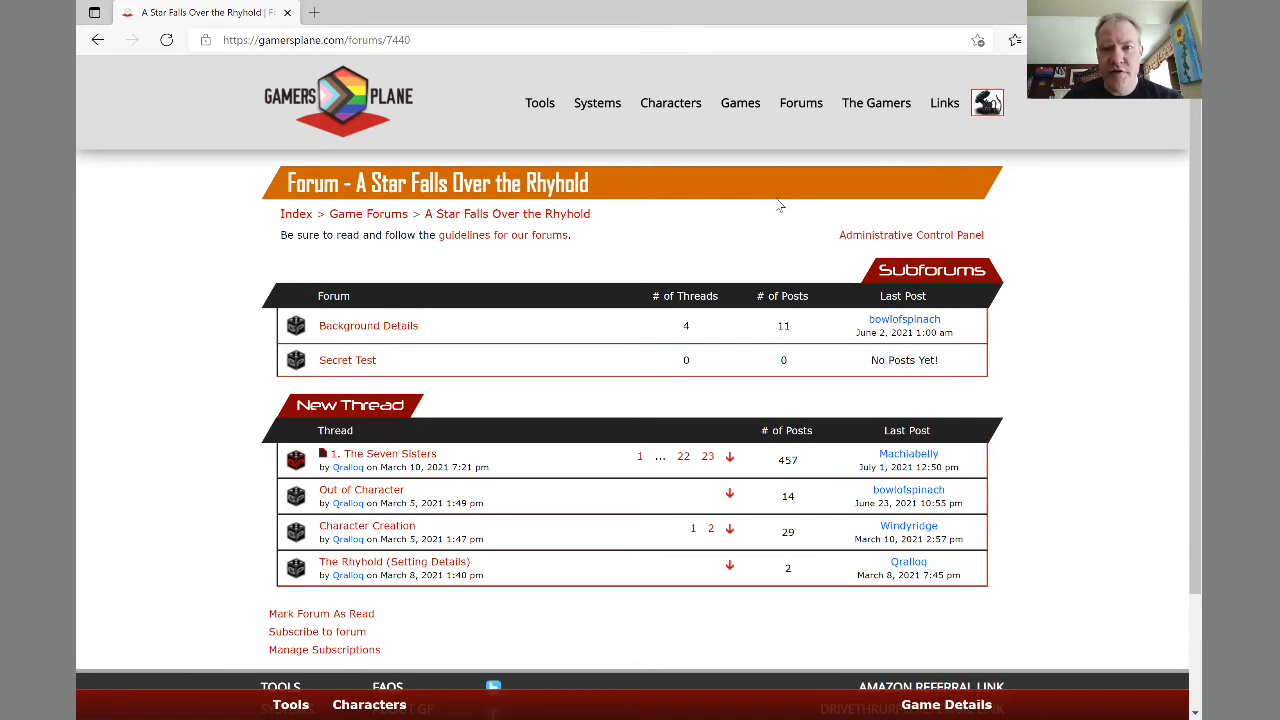
{"action": "left_click", "coordinate": [392, 332]}
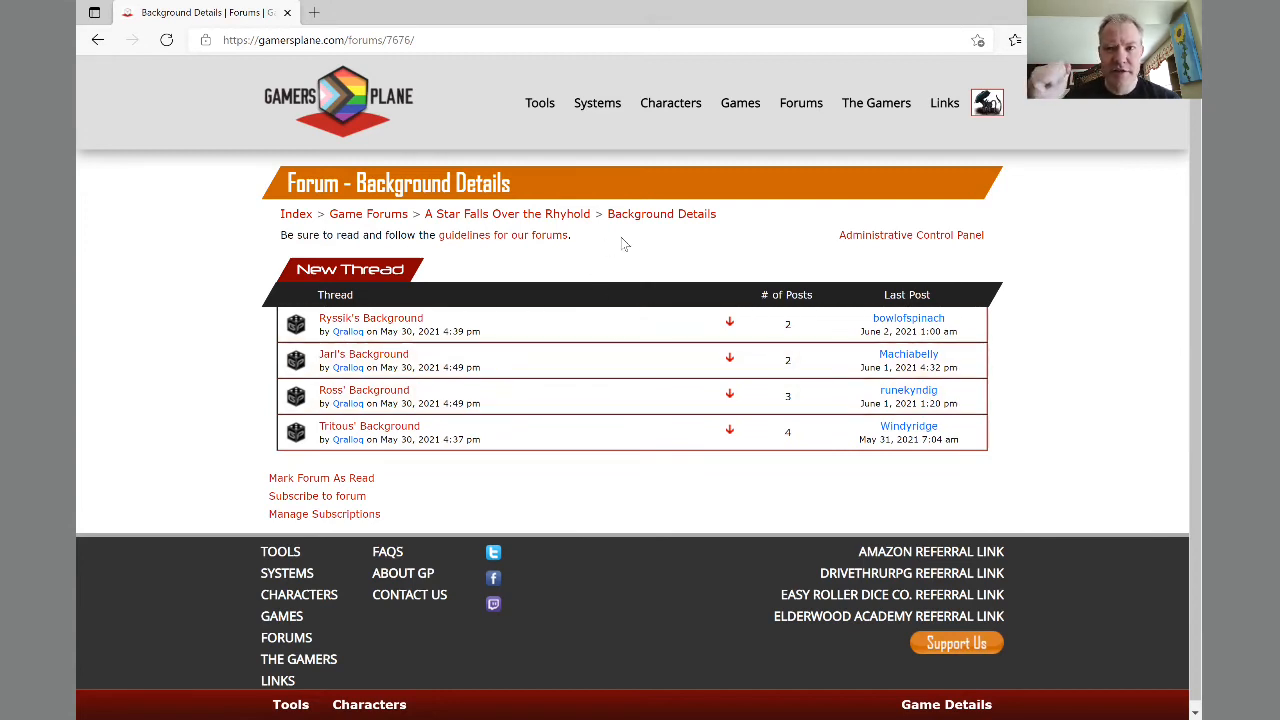
{"action": "left_click", "coordinate": [548, 216]}
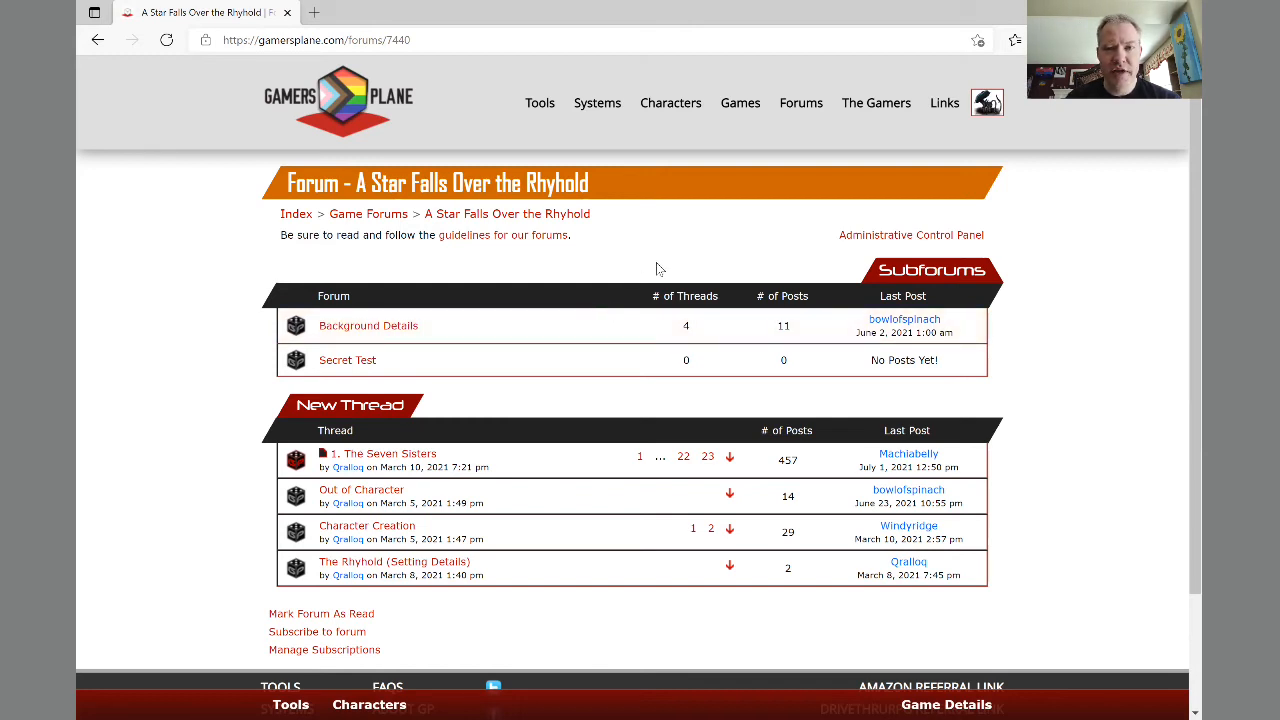
Step: Open the permission settings of the Secret Test subforum in the game forum's administration
{"action": "left_click", "coordinate": [896, 238]}
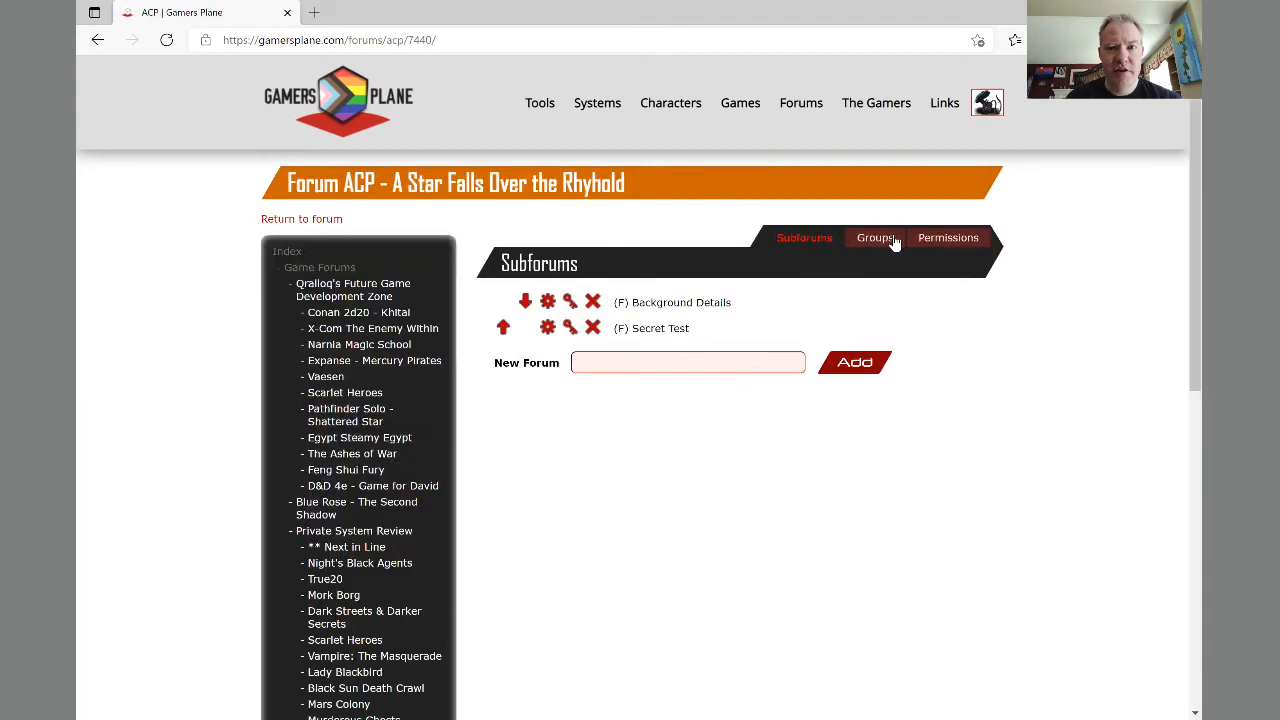
{"action": "scroll", "coordinate": [510, 472], "scroll_direction": "down", "scroll_amount": 5}
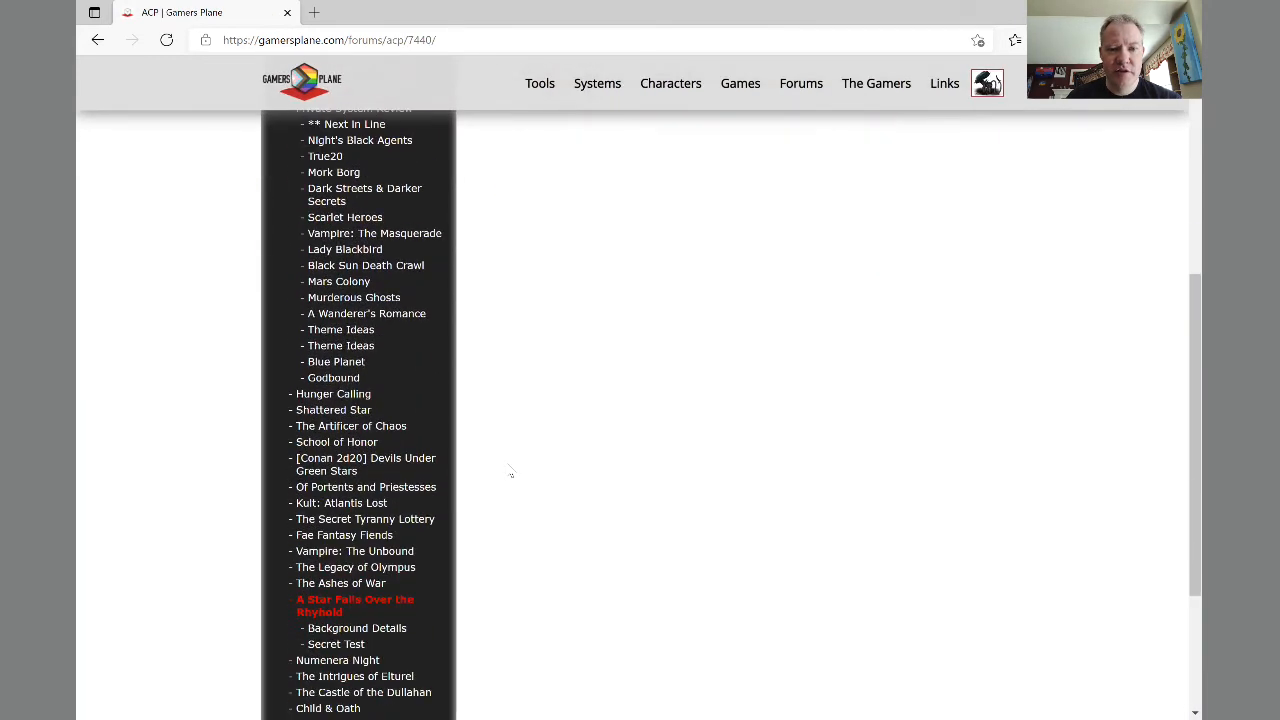
{"action": "scroll", "coordinate": [510, 472], "scroll_direction": "down", "scroll_amount": 1}
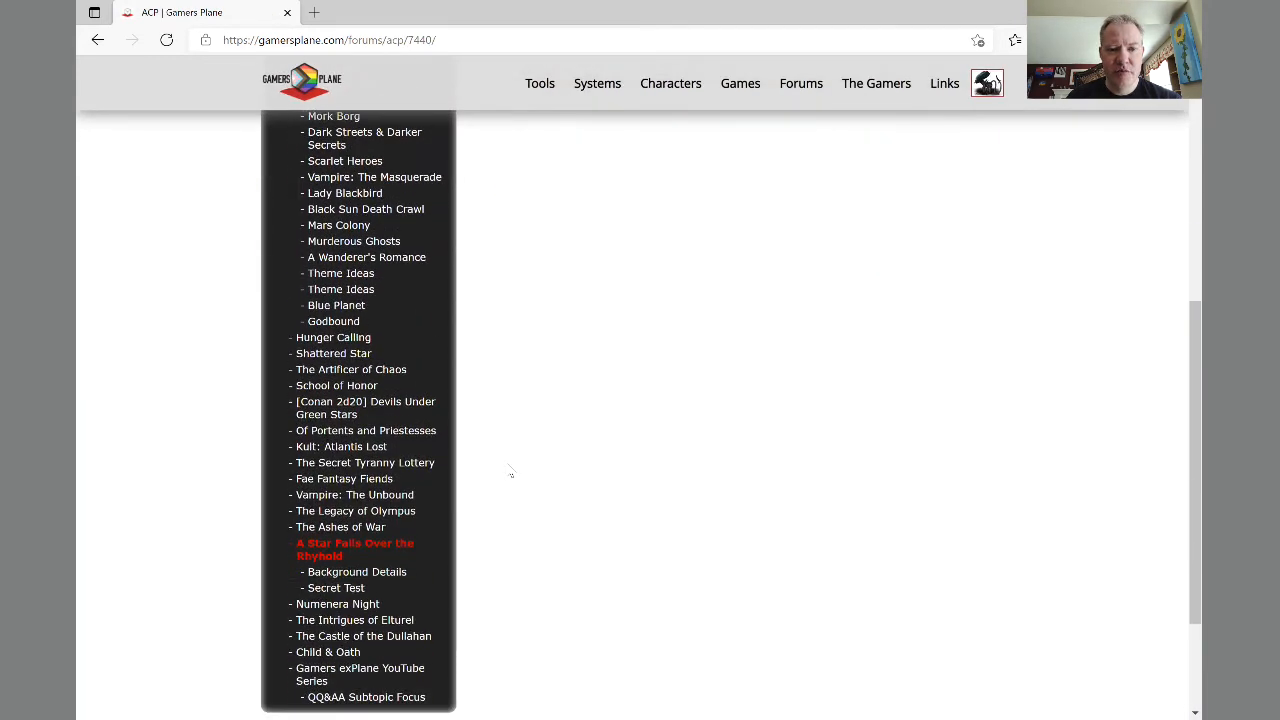
{"action": "left_click", "coordinate": [352, 592]}
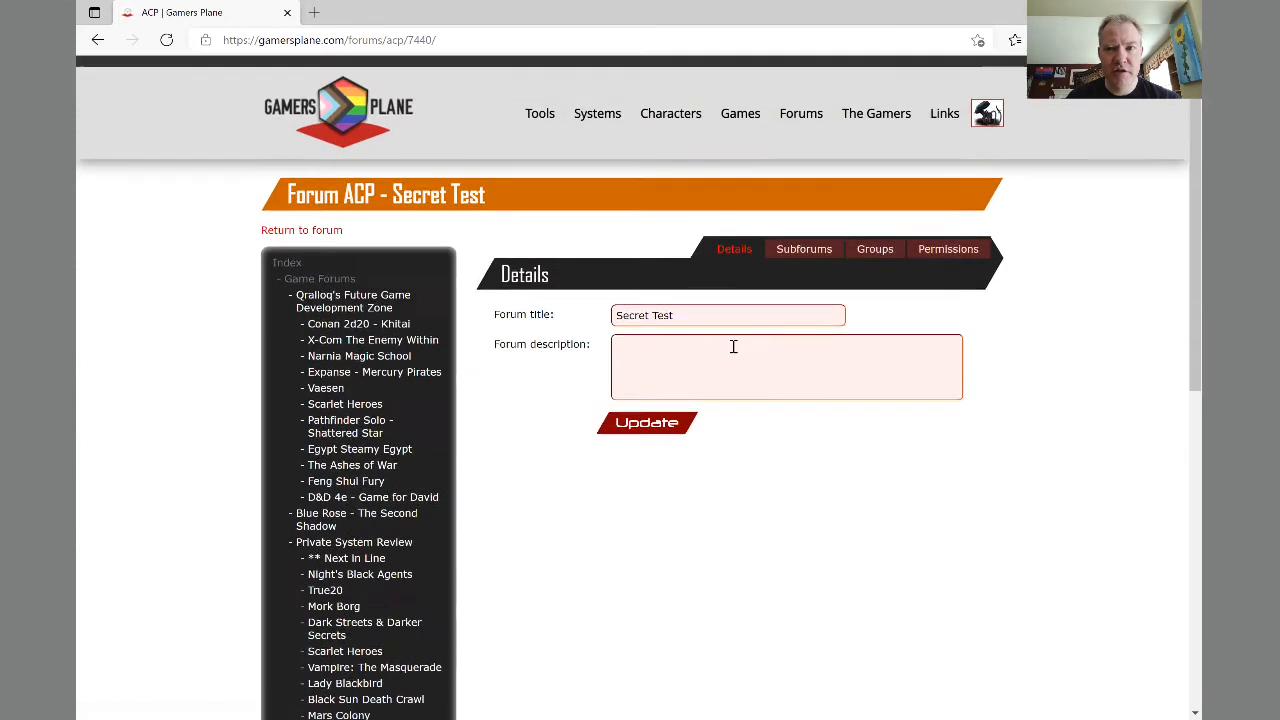
{"action": "left_click", "coordinate": [962, 248]}
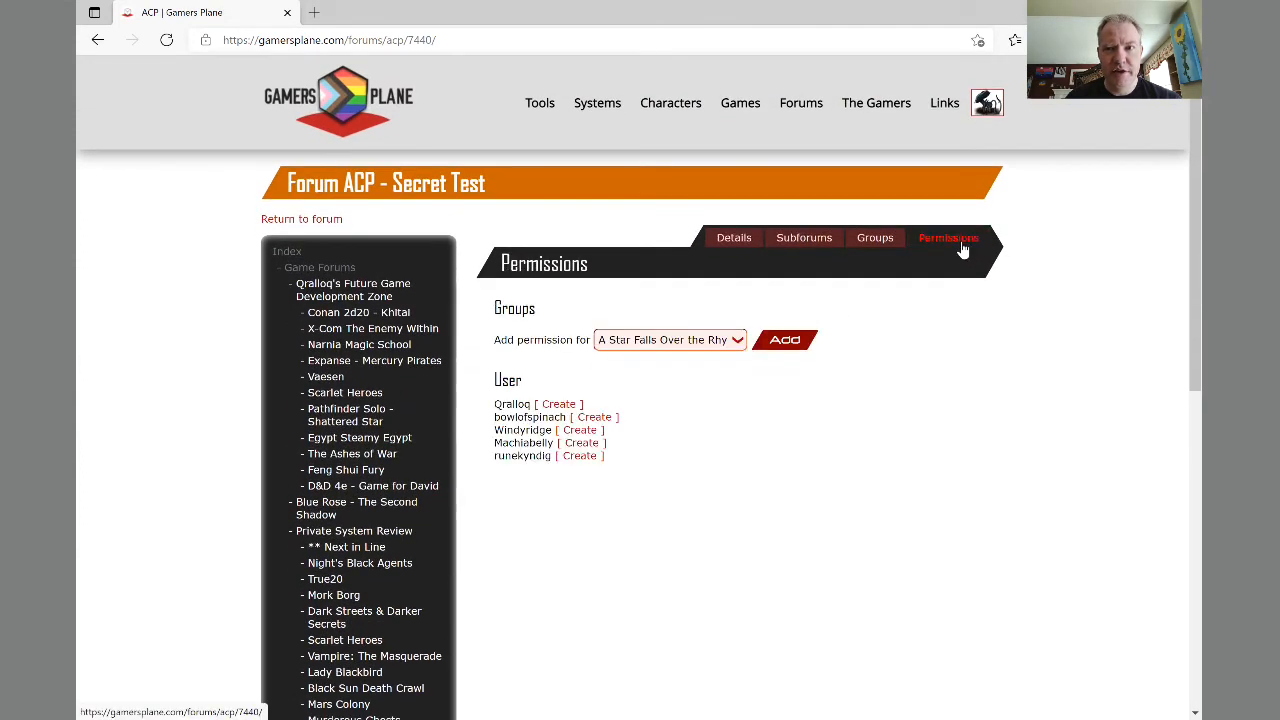
{"action": "scroll", "coordinate": [617, 519], "scroll_direction": "down", "scroll_amount": 3}
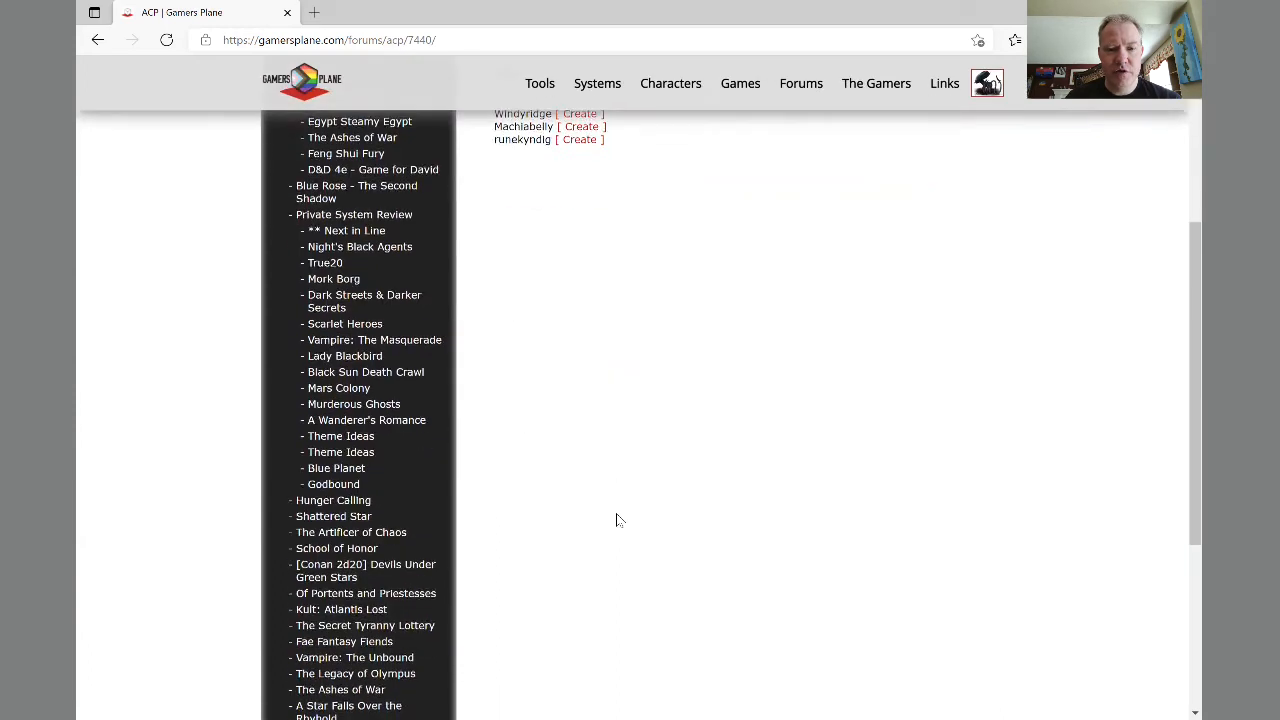
{"action": "scroll", "coordinate": [617, 519], "scroll_direction": "down", "scroll_amount": 3}
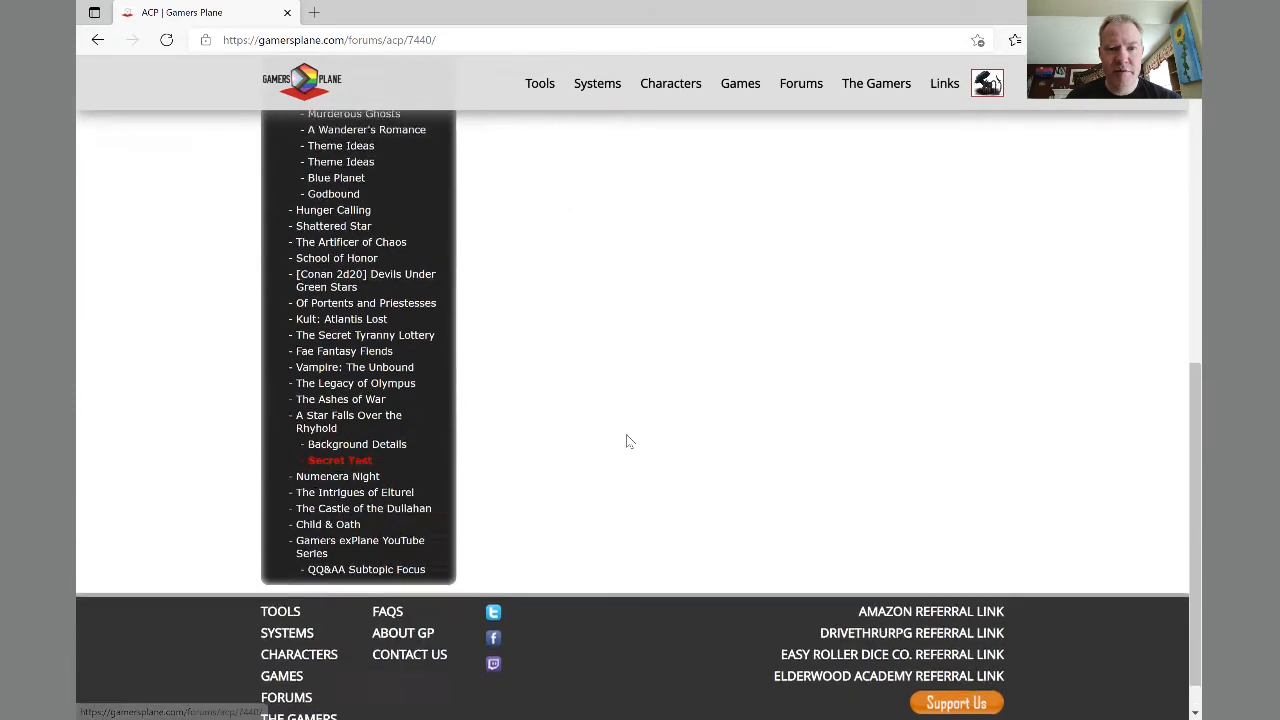
{"action": "scroll", "coordinate": [627, 436], "scroll_direction": "up", "scroll_amount": 6}
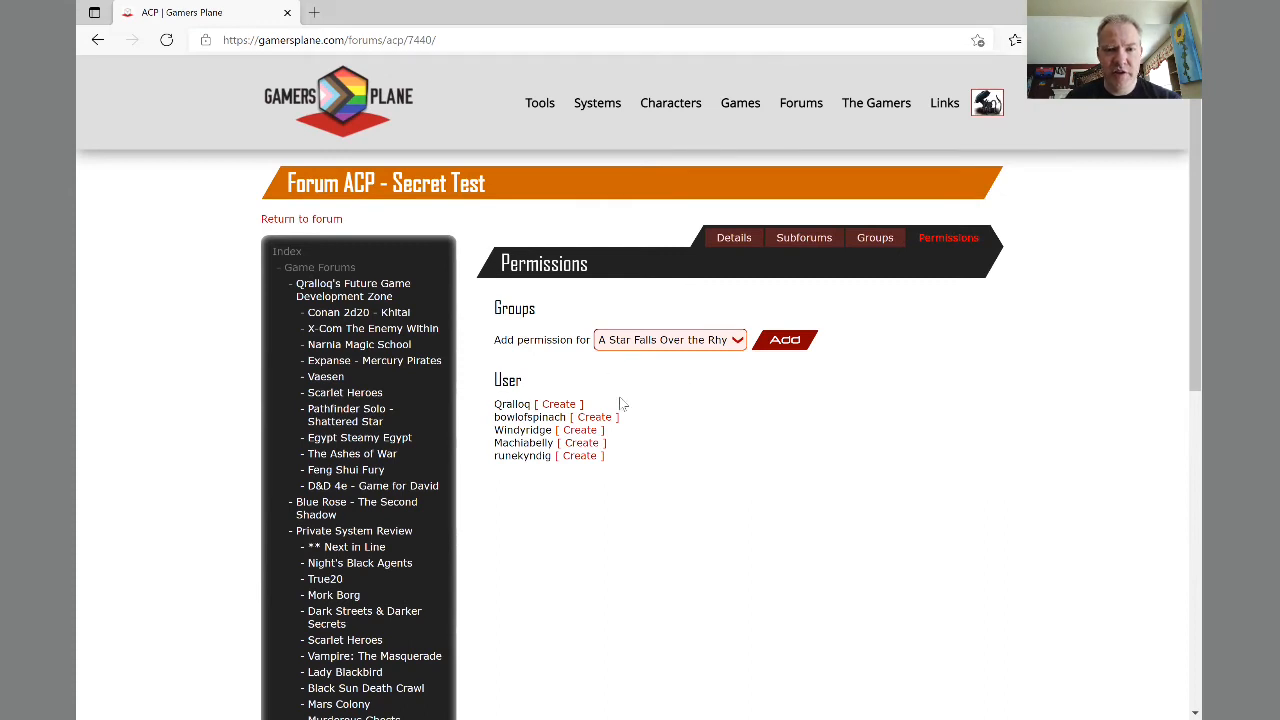
Step: Create a user permission on Secret Test for the last listed player, with Read set to No, and save it
{"action": "left_click", "coordinate": [580, 456]}
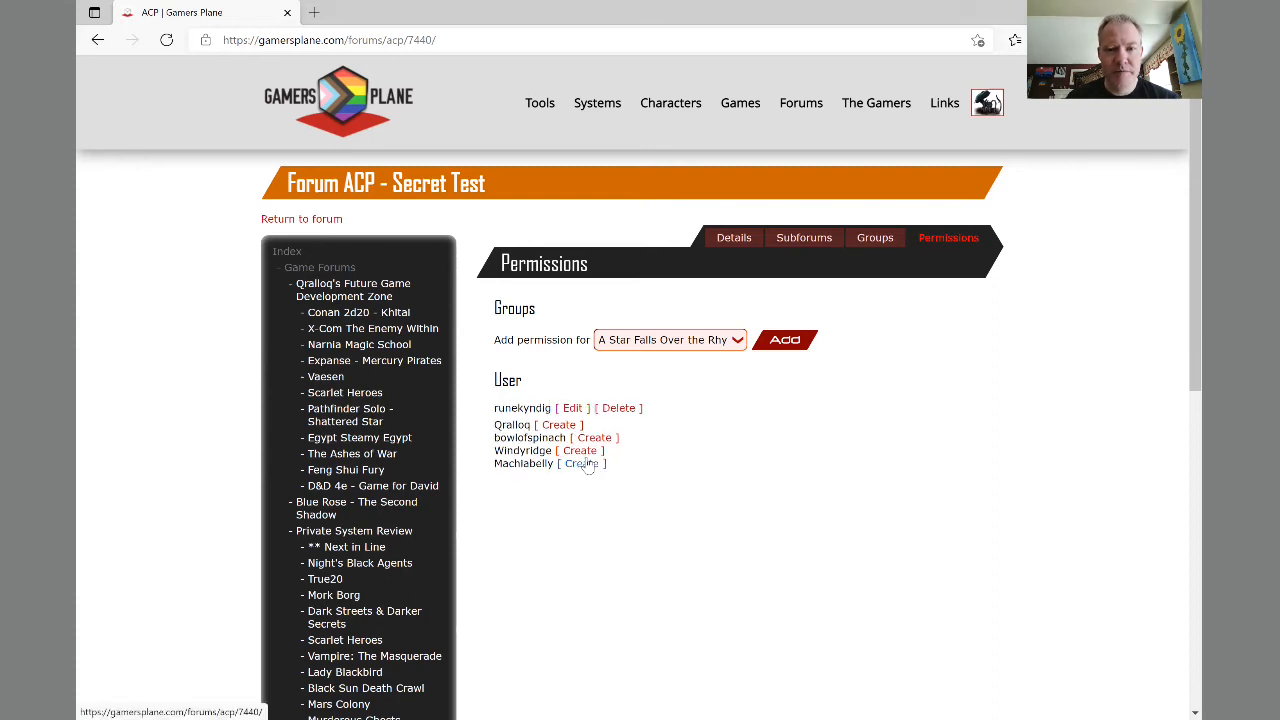
{"action": "left_click", "coordinate": [573, 409]}
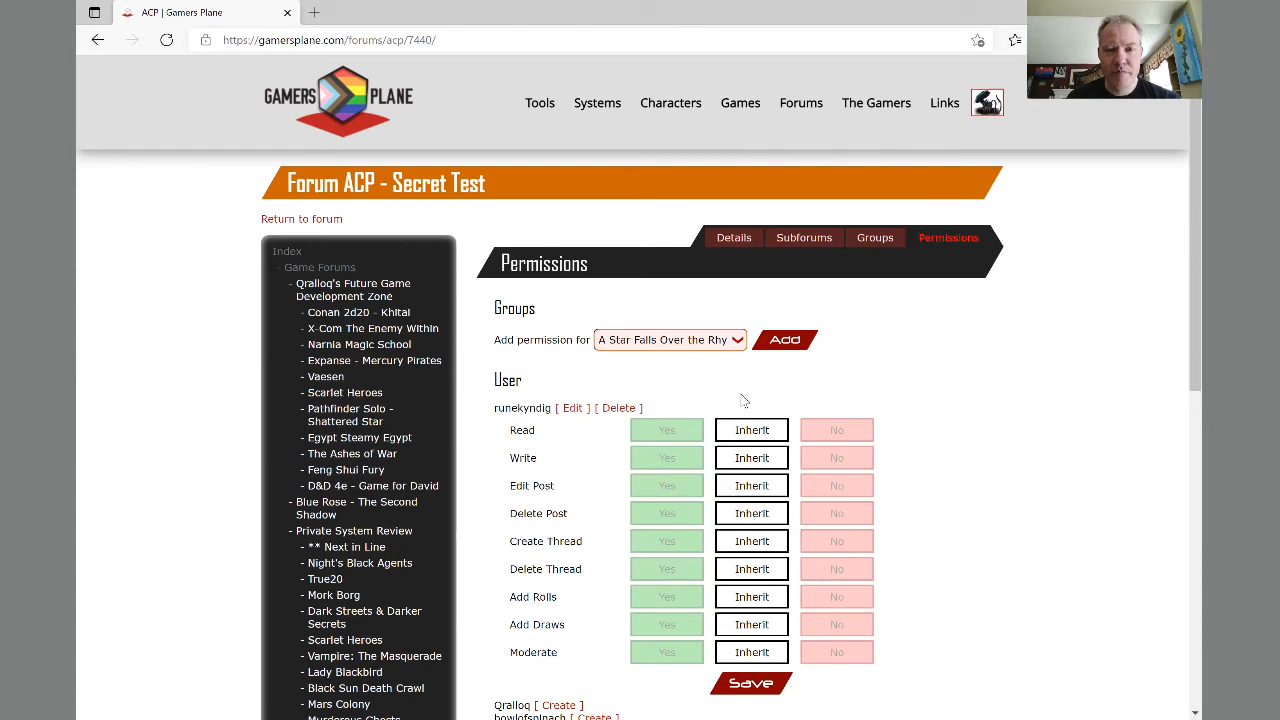
{"action": "left_click", "coordinate": [836, 432]}
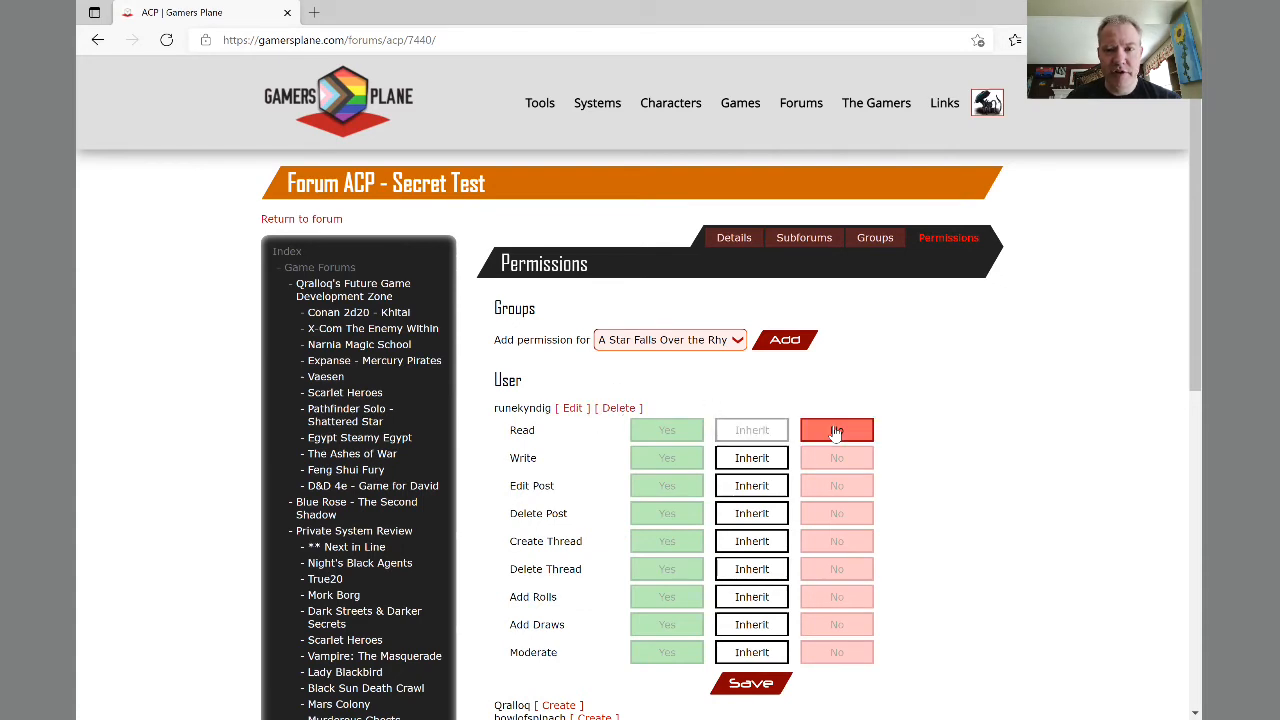
{"action": "left_click", "coordinate": [765, 686]}
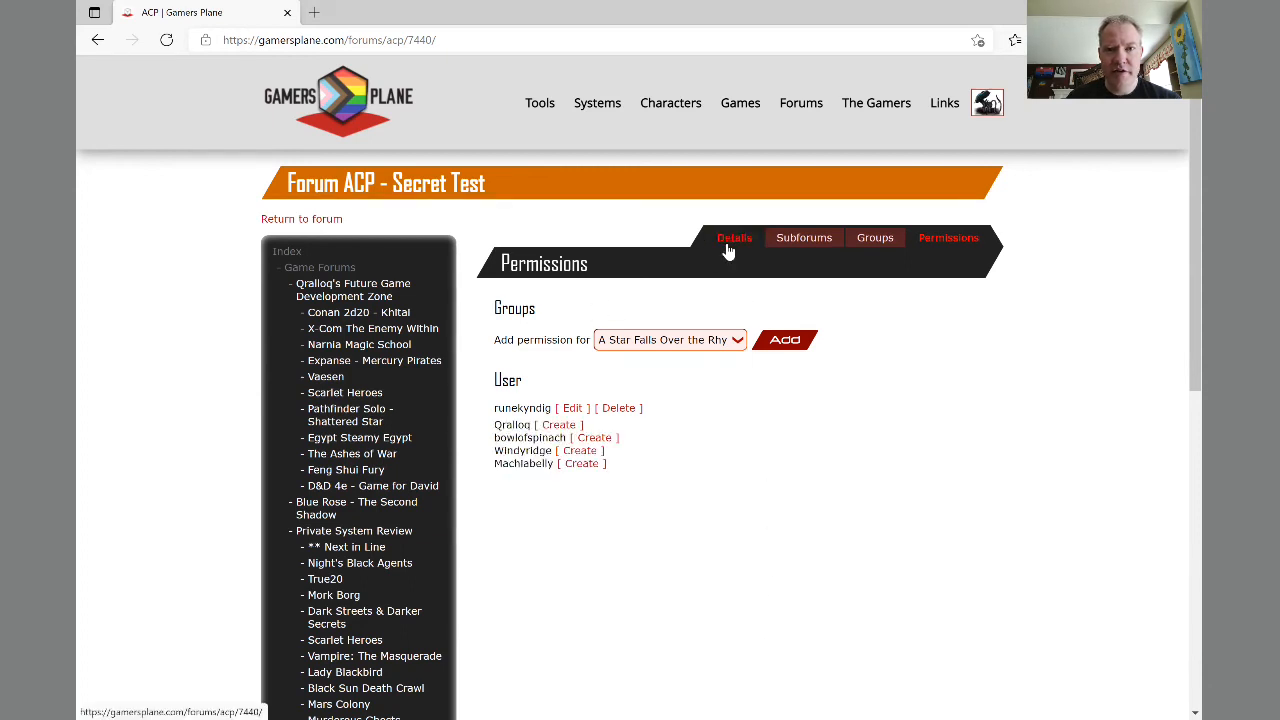
Step: Extend the Secret Test subforum's title with the restricted player's username followed by "Can't See Mwa Ha Ha", and save the change
{"action": "left_click", "coordinate": [726, 247]}
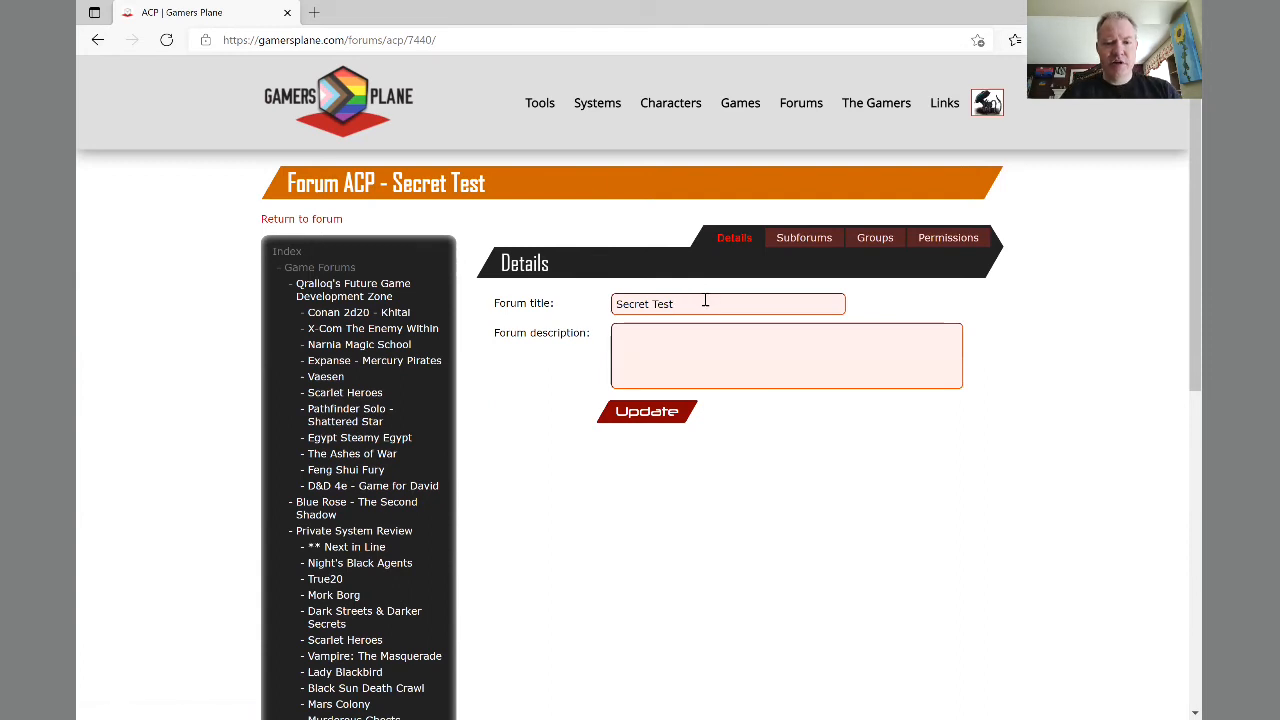
{"action": "type", "text": "Run"}
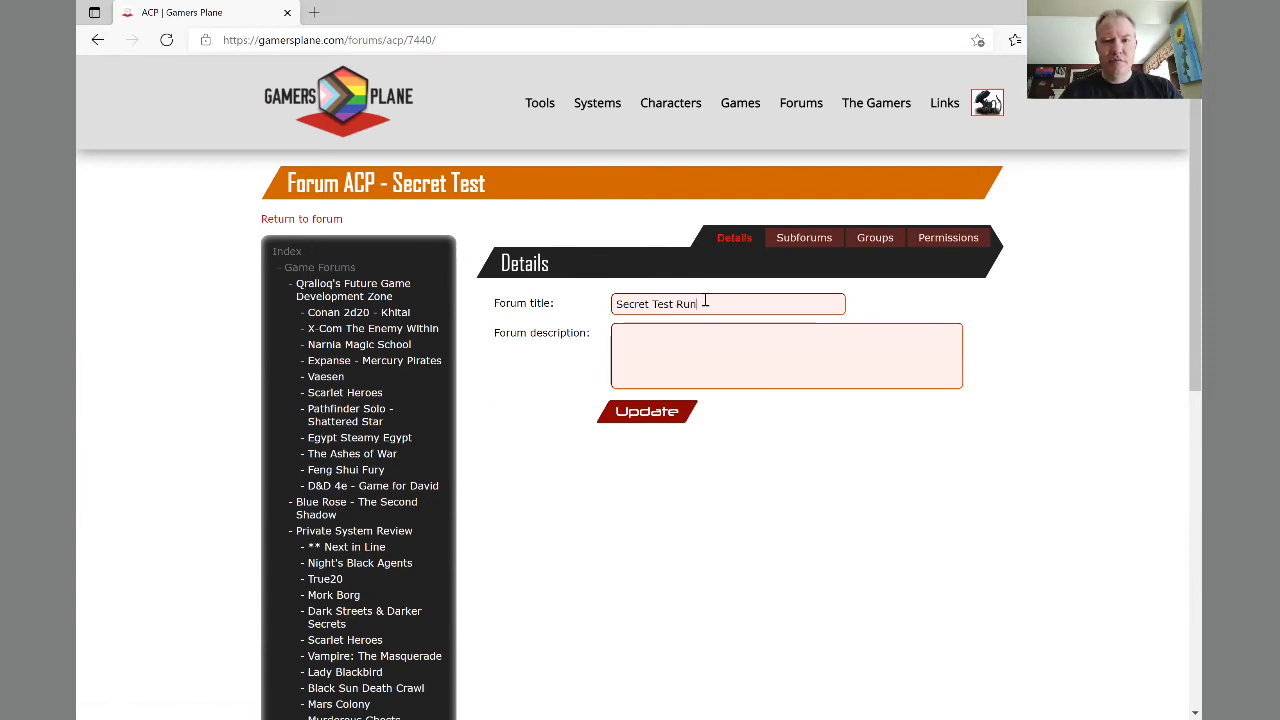
{"action": "type", "text": "eynkd"}
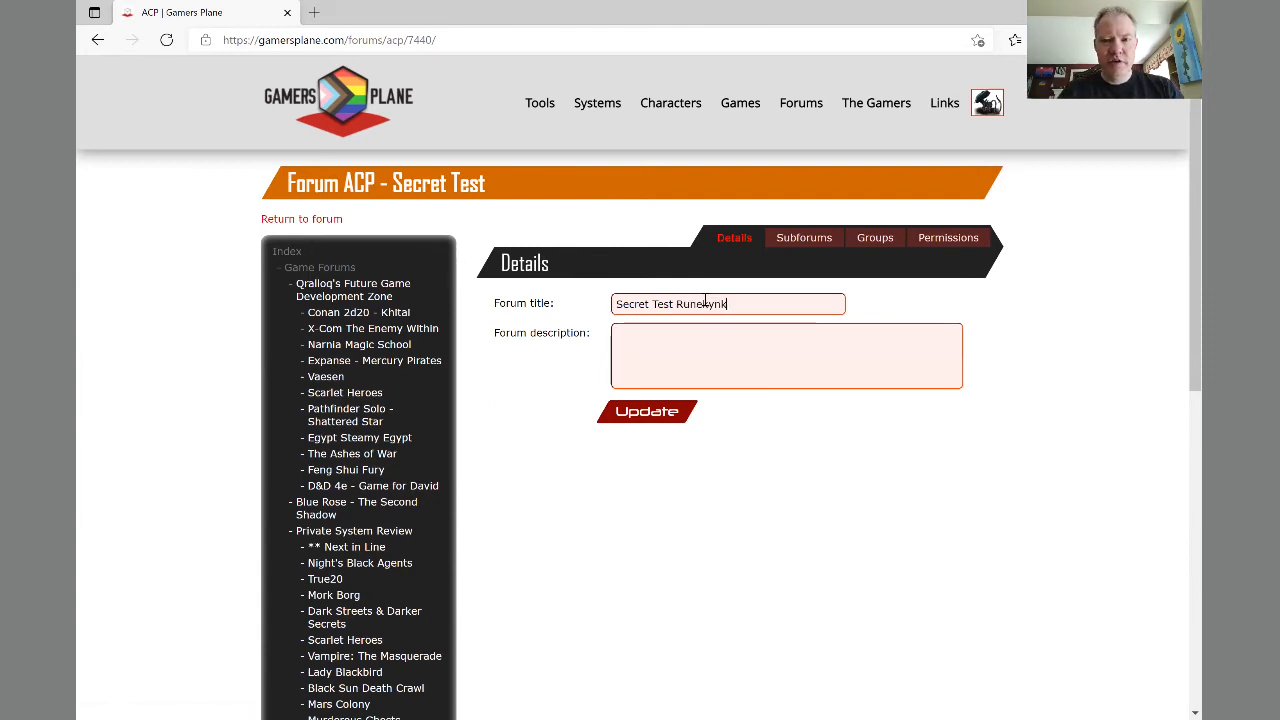
{"action": "key", "text": "BackSpace"}
{"action": "key", "text": "BackSpace"}
{"action": "type", "text": "dig Can't S"}
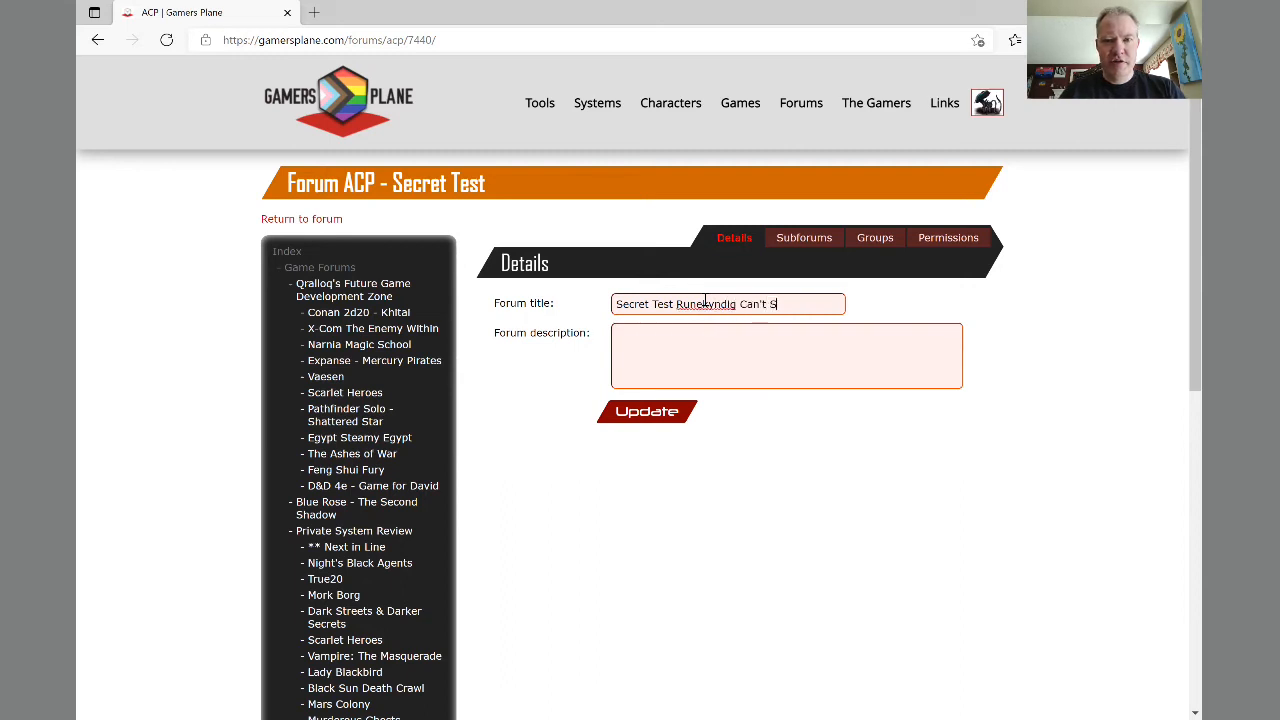
{"action": "type", "text": "ee Mwa Ha Ha"}
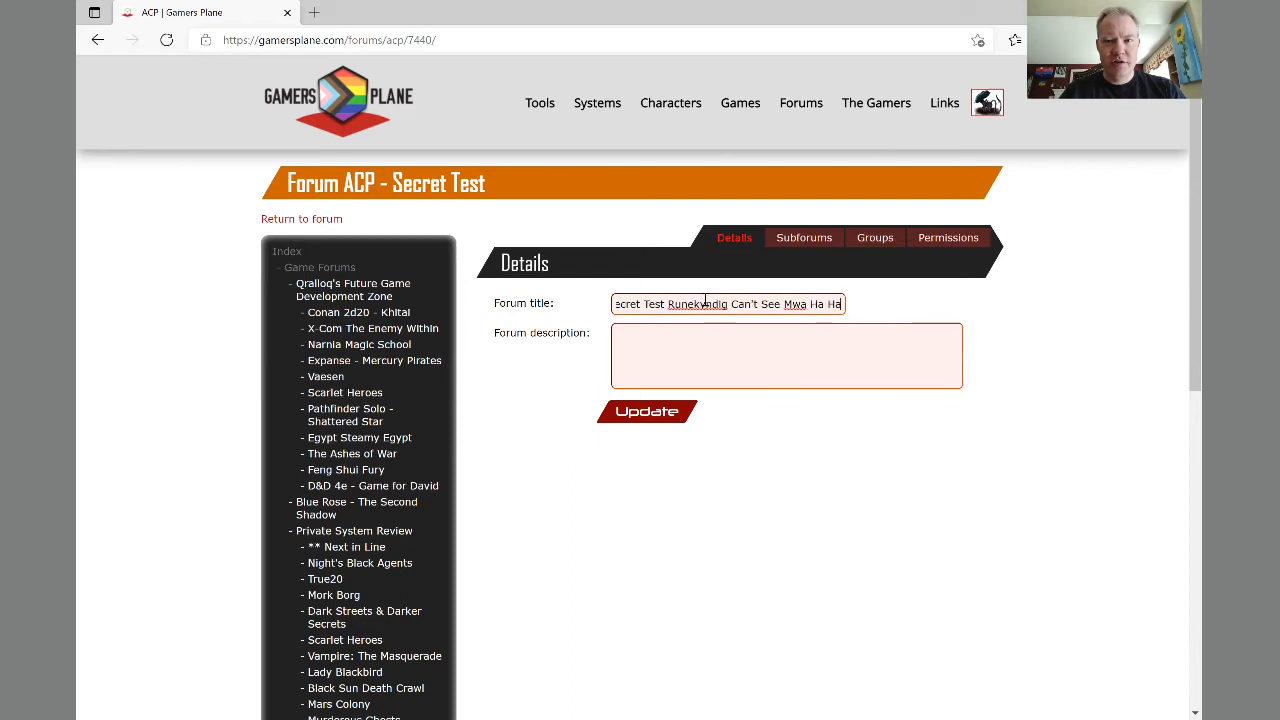
{"action": "left_click", "coordinate": [667, 414]}
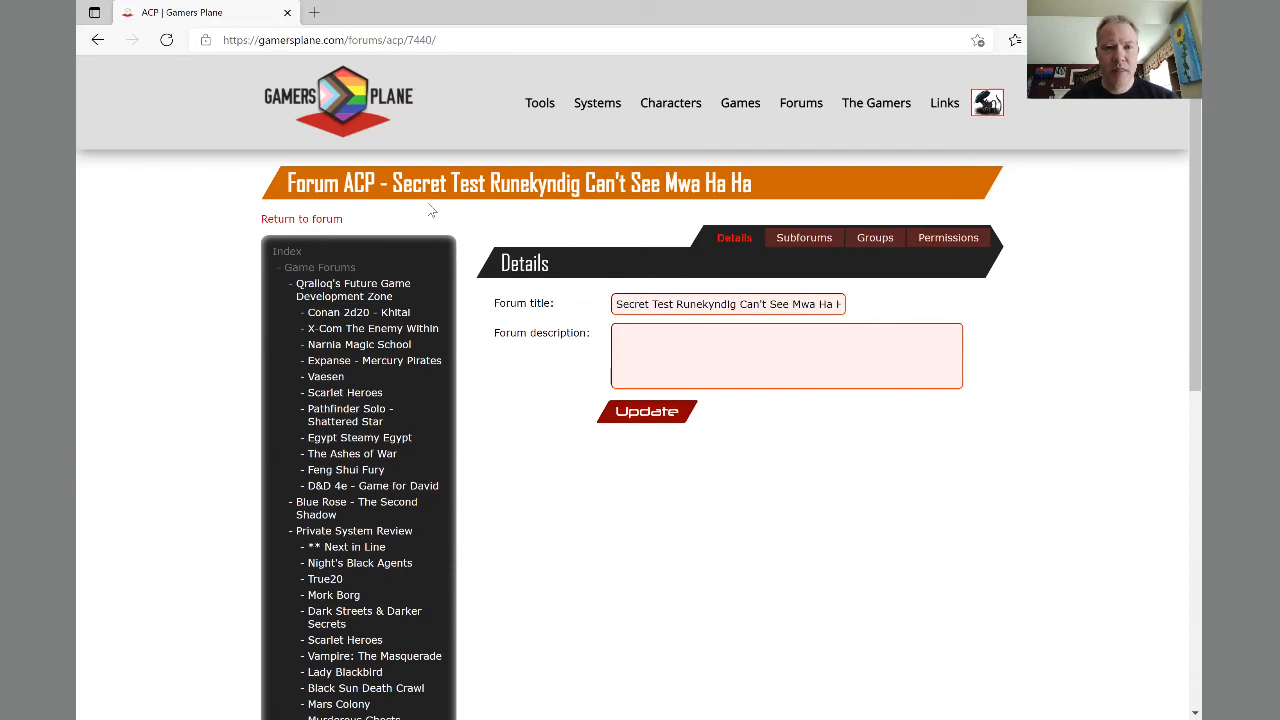
Step: Return to the parent forum A Star Falls Over the Rhyhold and view the subforum list in its administration
{"action": "left_click", "coordinate": [335, 222]}
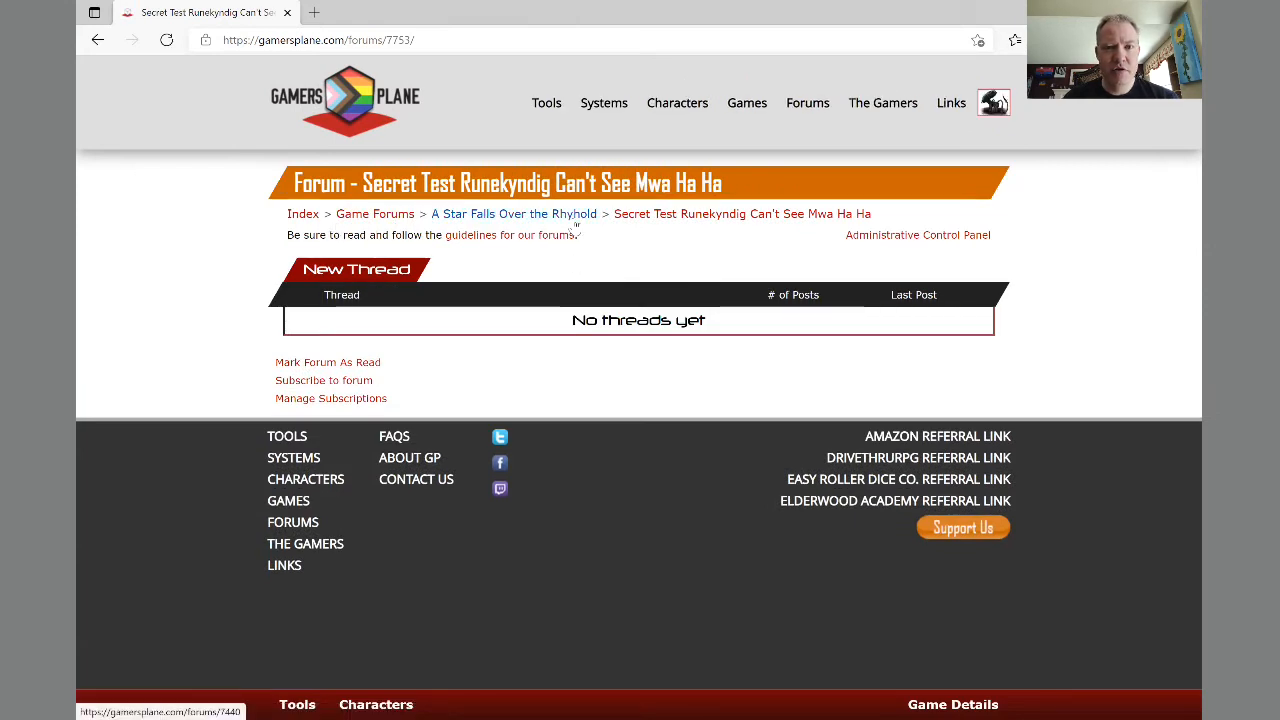
{"action": "left_click", "coordinate": [576, 218]}
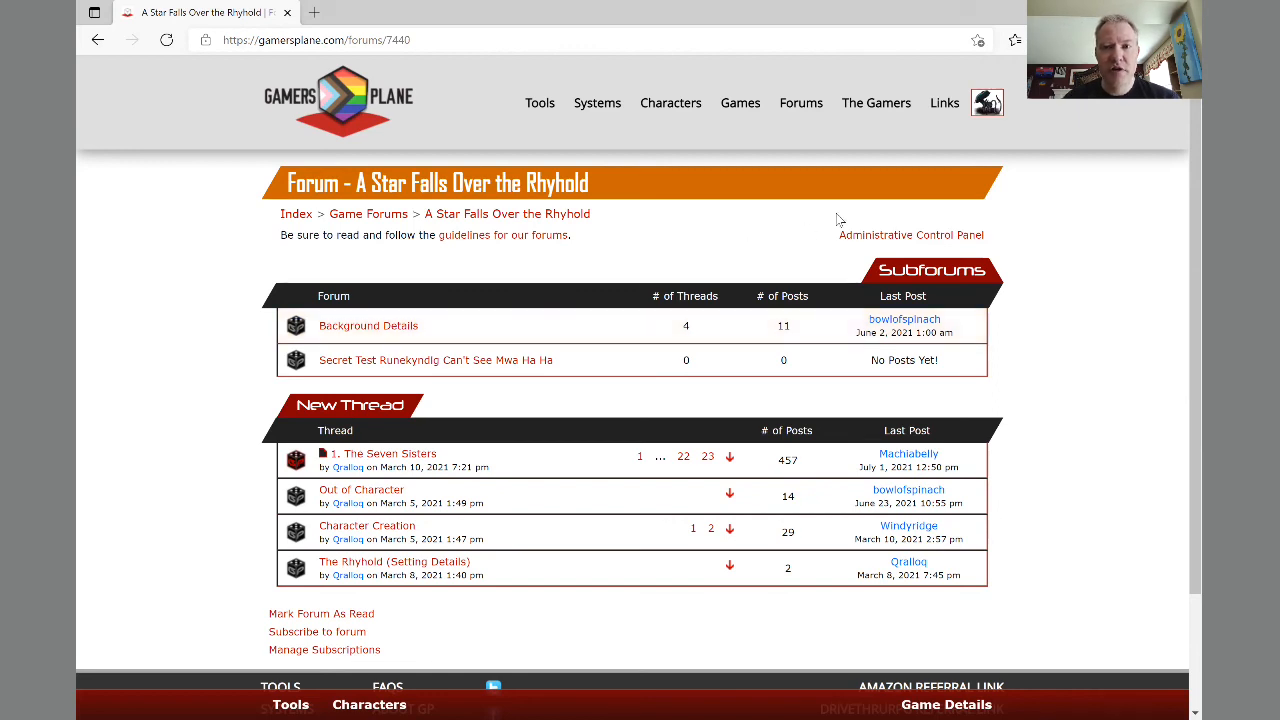
{"action": "left_click", "coordinate": [888, 240]}
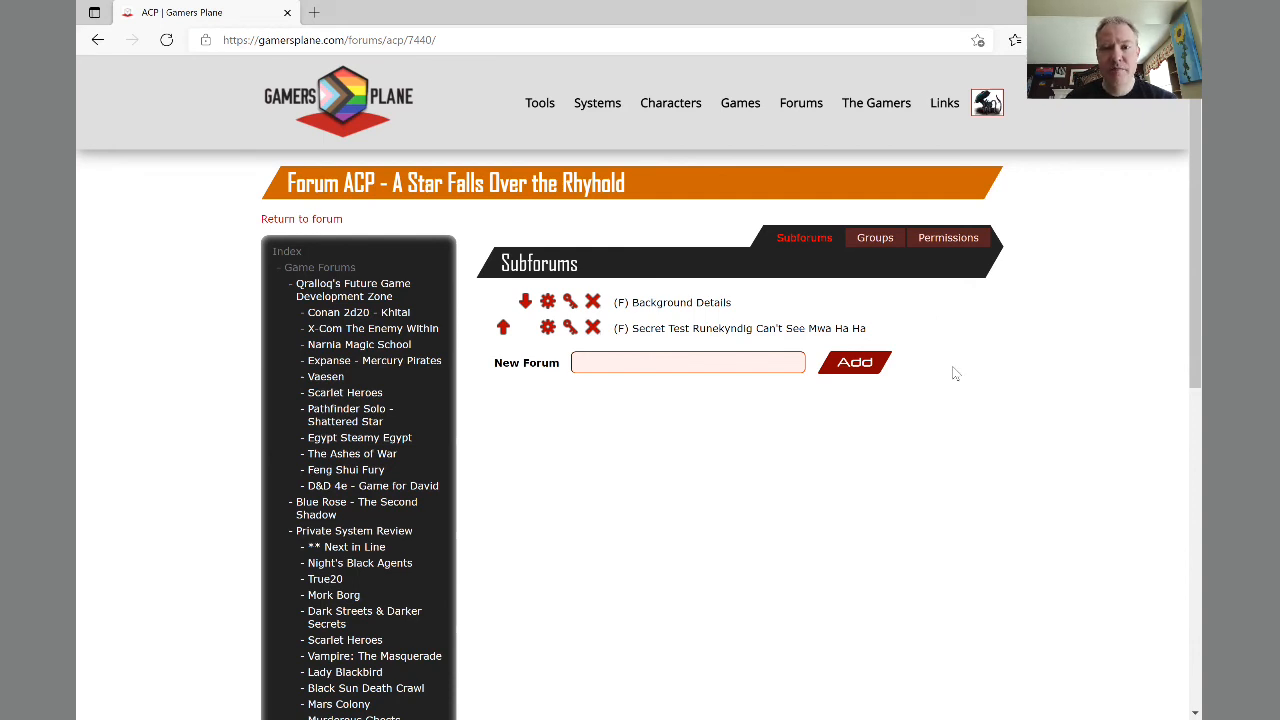
{"action": "scroll", "coordinate": [955, 373], "scroll_direction": "down", "scroll_amount": 1}
{"action": "scroll", "coordinate": [955, 373], "scroll_direction": "up", "scroll_amount": 1}
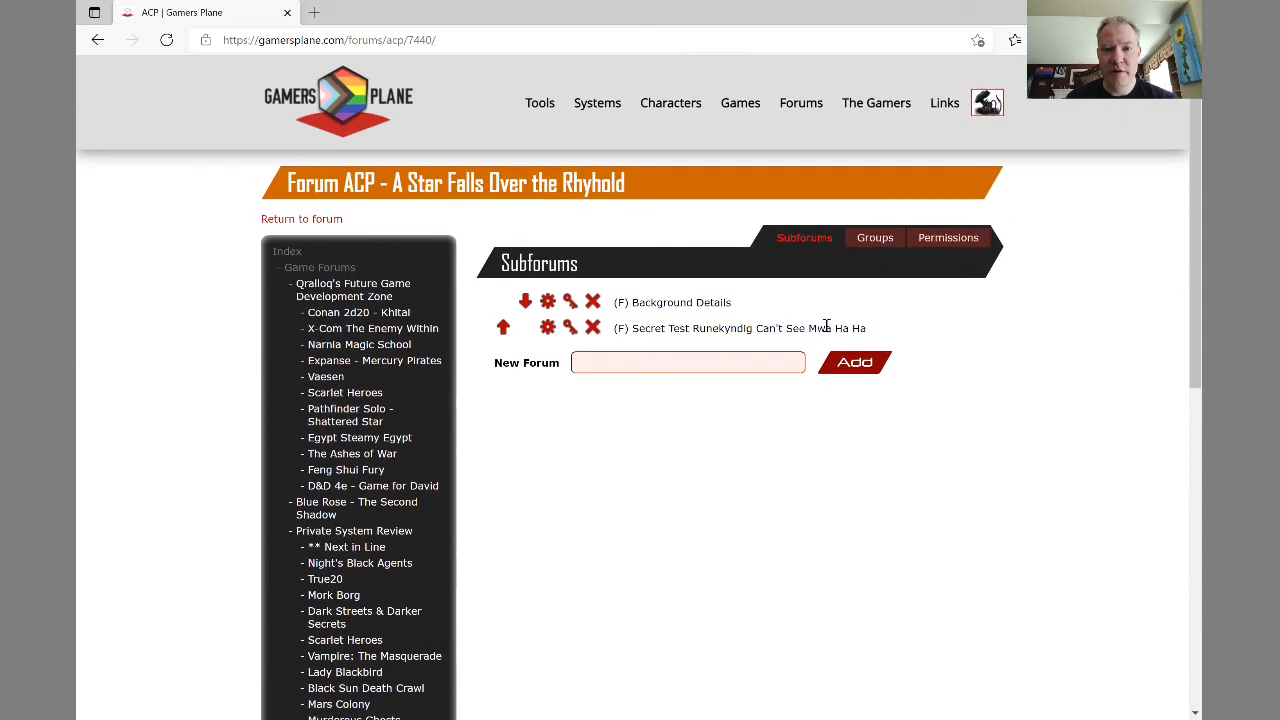
Step: Examine the group and user permissions of the A Star Falls Over the Rhyhold game forum
{"action": "left_click", "coordinate": [940, 240]}
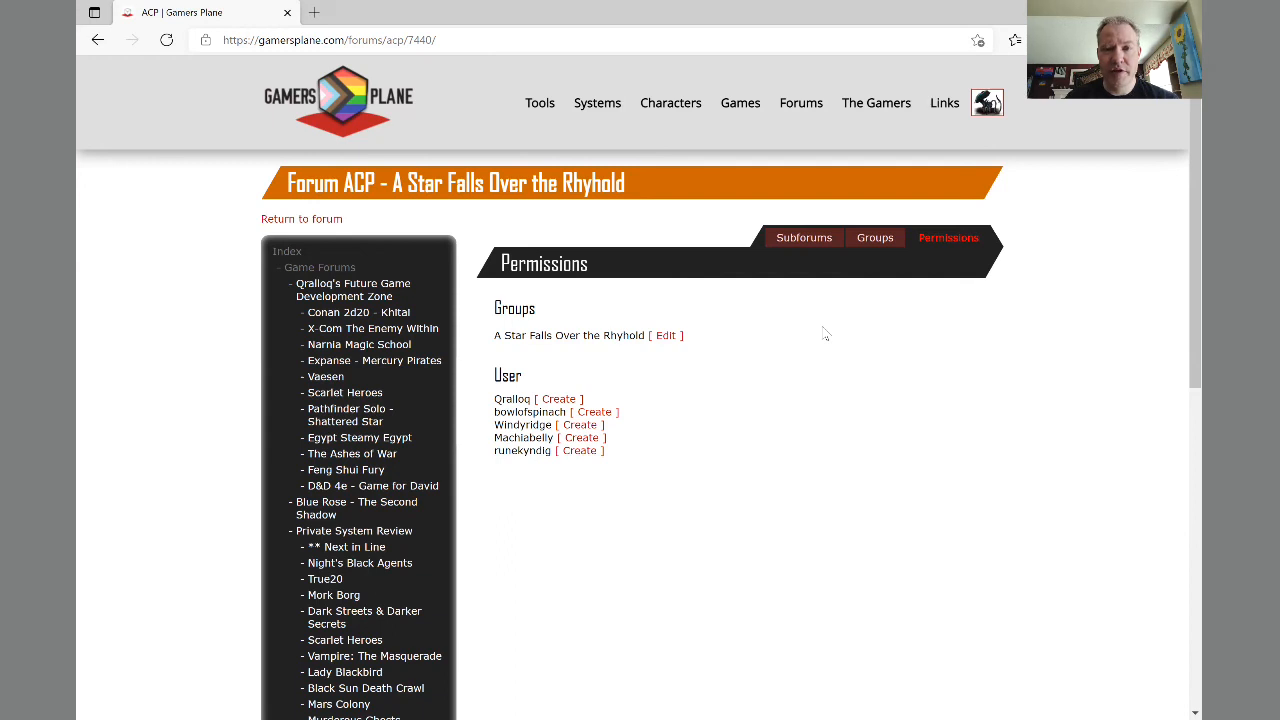
{"action": "scroll", "coordinate": [824, 334], "scroll_direction": "down", "scroll_amount": 2}
{"action": "scroll", "coordinate": [824, 334], "scroll_direction": "up", "scroll_amount": 2}
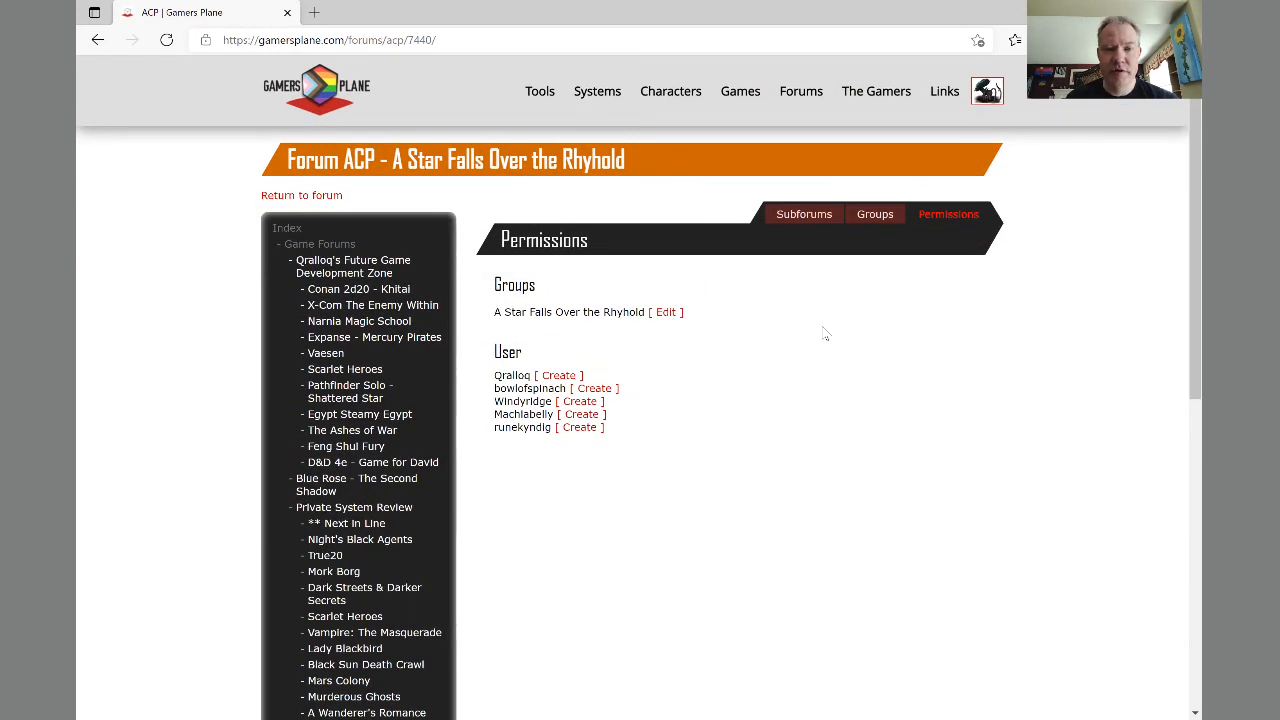
{"action": "scroll", "coordinate": [824, 334], "scroll_direction": "down", "scroll_amount": 1}
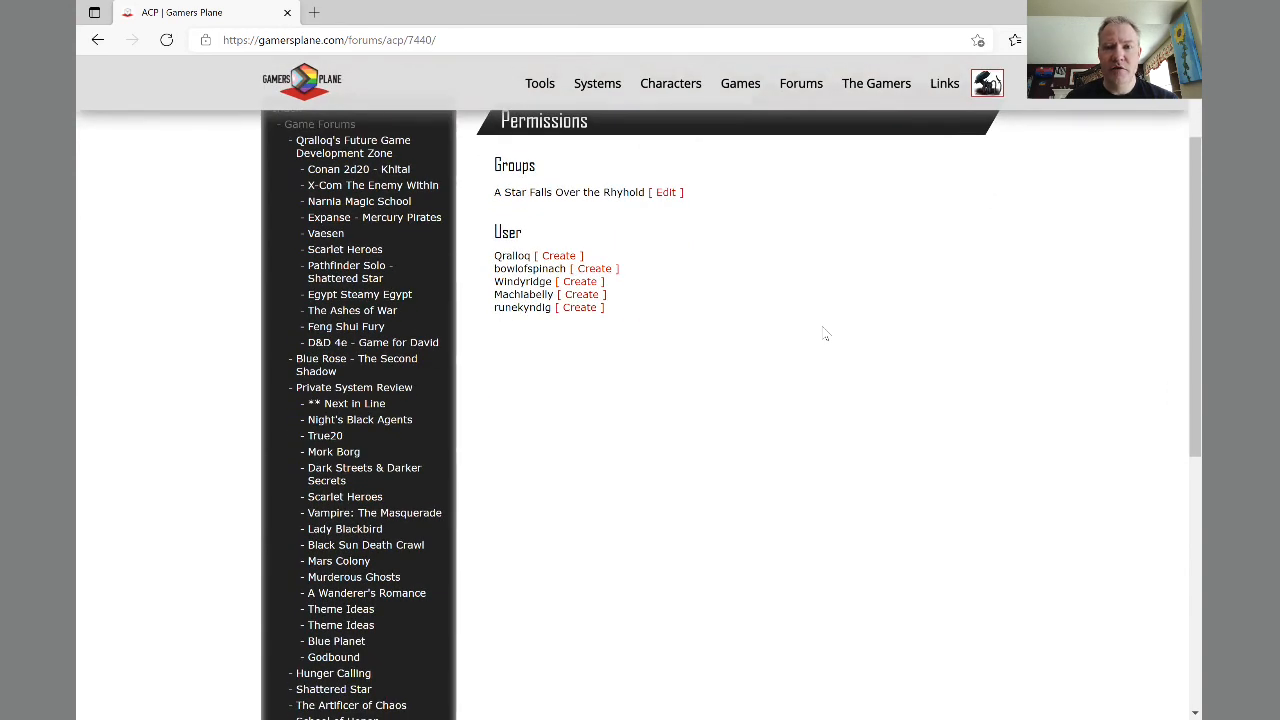